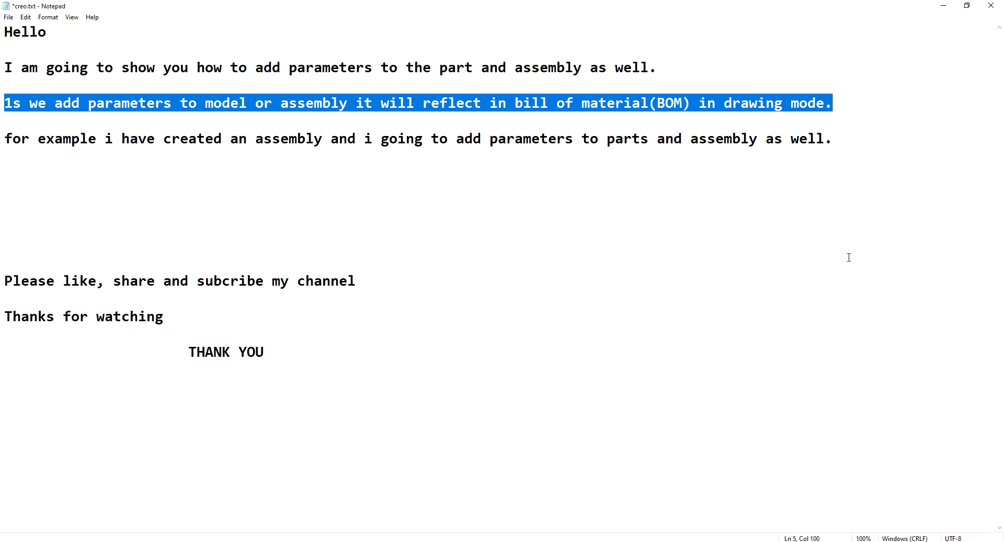
# - Switch to Creo Parametric and open the parameters of the top-level ABCD assembly
pyautogui.click(821, 270)
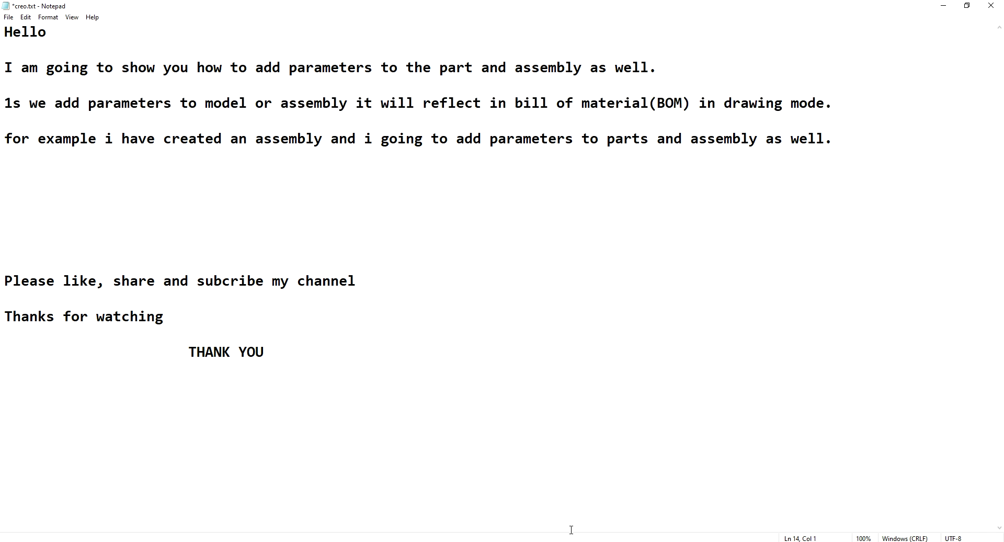
pyautogui.click(579, 487)
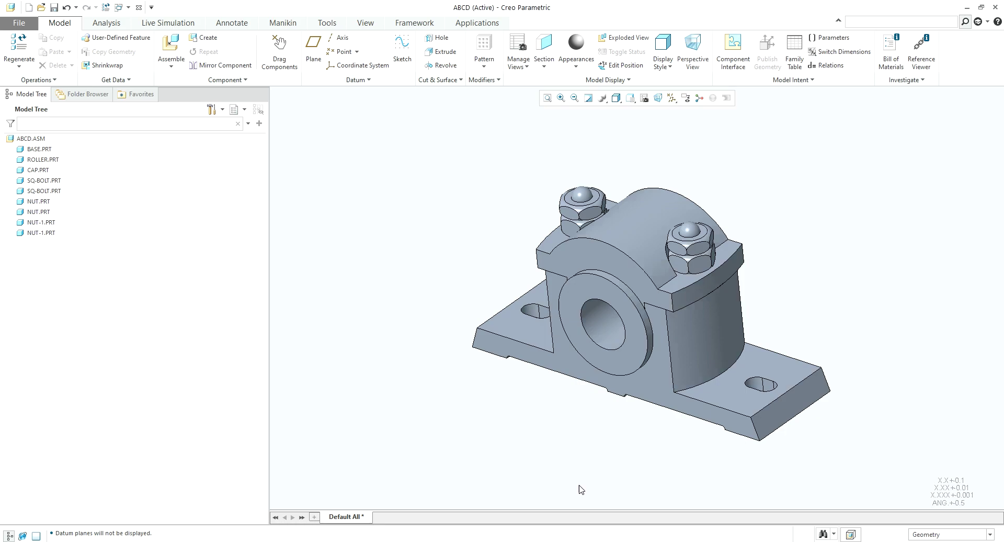
pyautogui.moveTo(874, 320); pyautogui.dragTo(876, 299, button='middle')
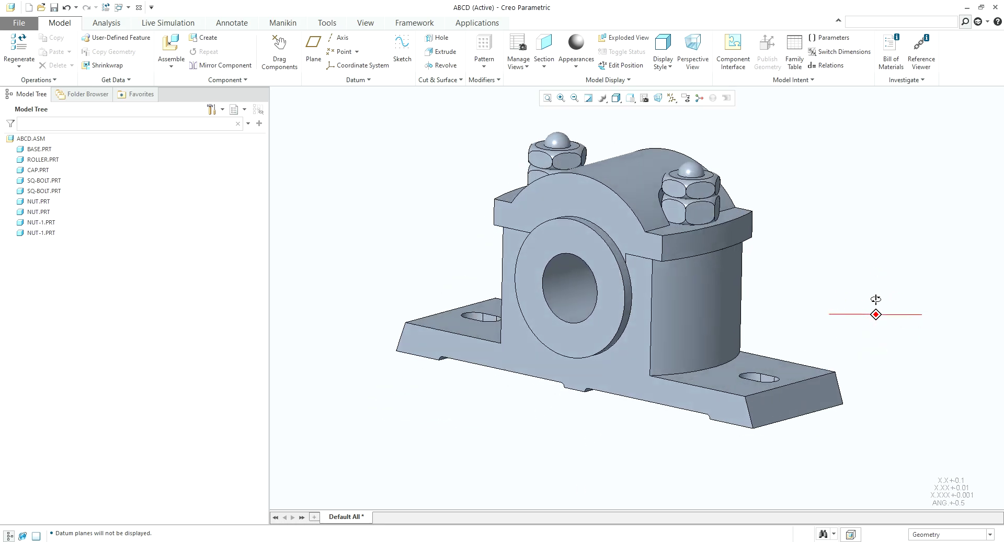
pyautogui.click(30, 139)
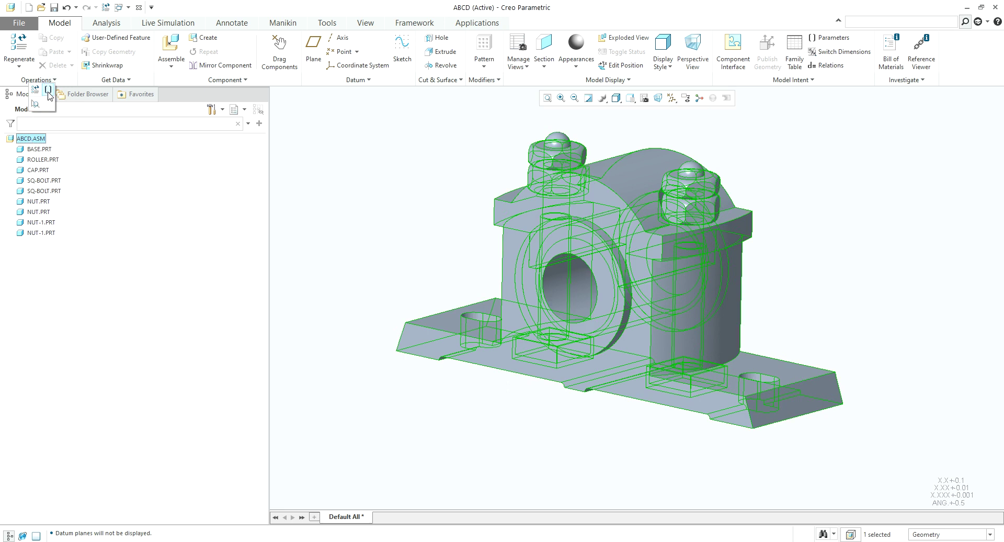
pyautogui.click(329, 24)
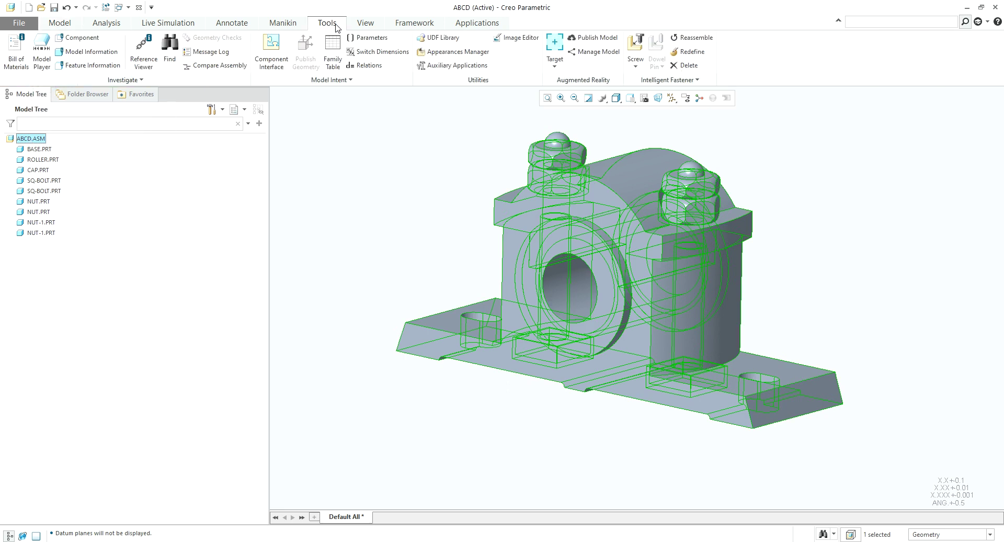
pyautogui.click(369, 40)
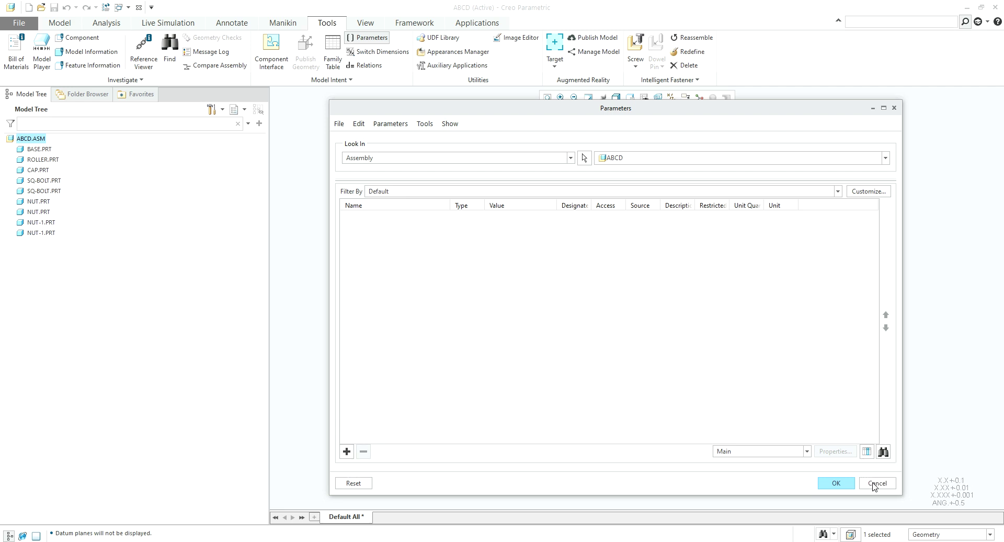
# - Add a DESIGN_BY parameter of type String with the value A to the assembly
pyautogui.click(348, 452)
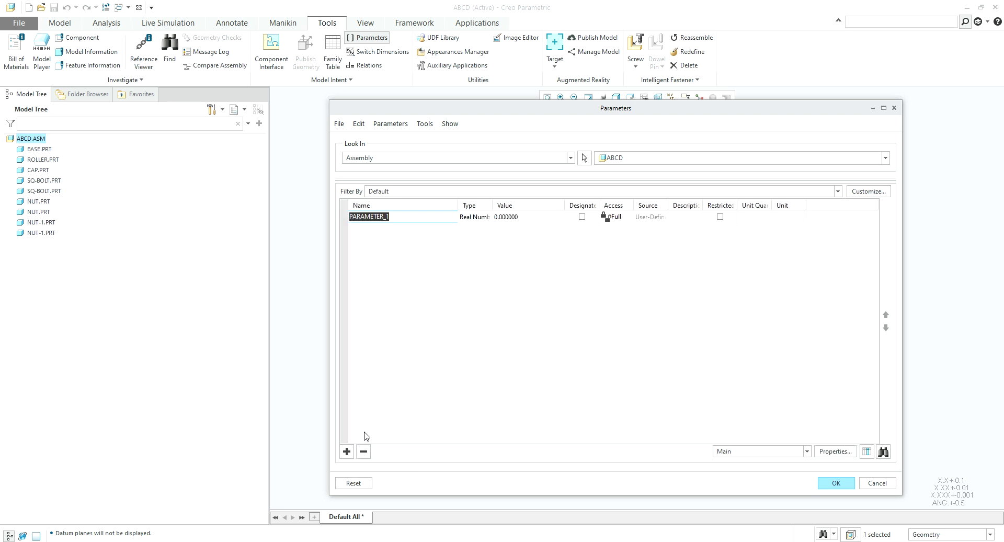
pyautogui.write('de')
pyautogui.write('DES')
pyautogui.click(472, 220)
pyautogui.click(473, 220)
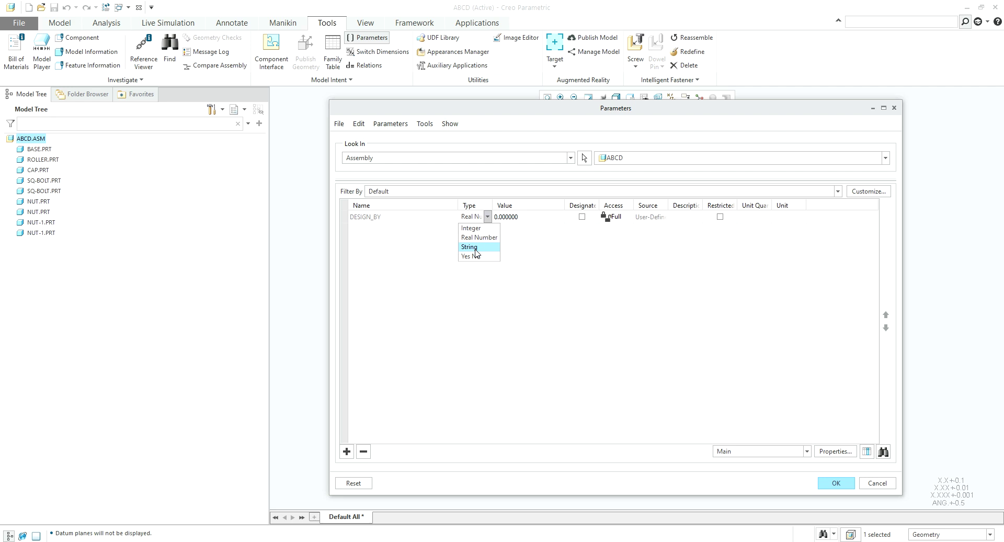
pyautogui.click(477, 254)
pyautogui.click(506, 217)
pyautogui.write('A')
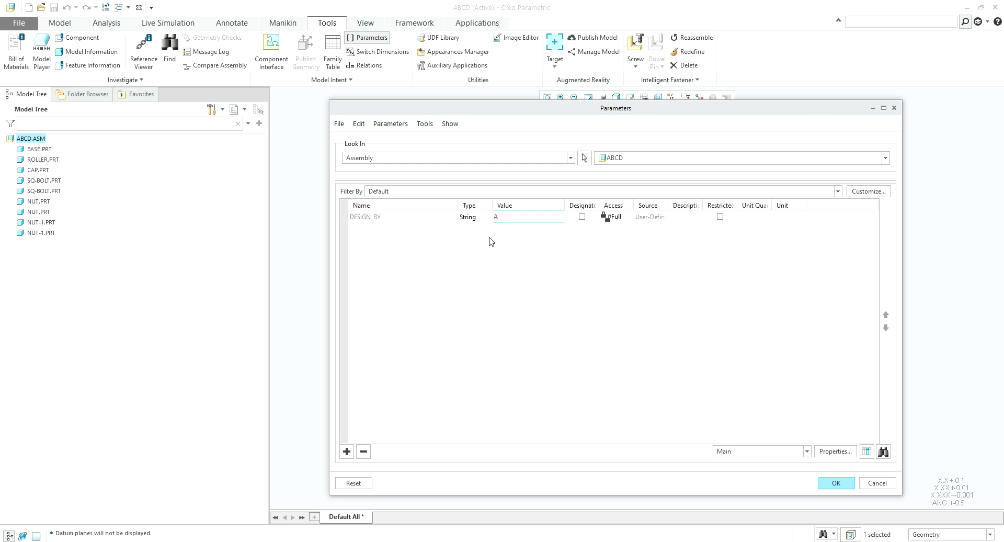
# - Add a DESIGN_DATE parameter of type String with the value 01/01/2018
pyautogui.click(346, 451)
pyautogui.write('D')
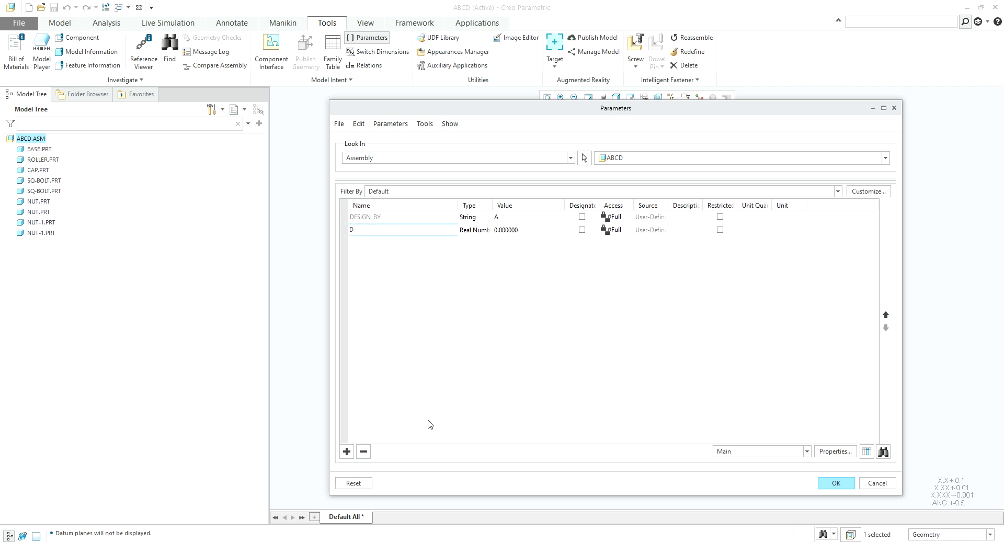
pyautogui.write('ESIGN_DATE')
pyautogui.click(477, 233)
pyautogui.click(477, 266)
pyautogui.click(510, 231)
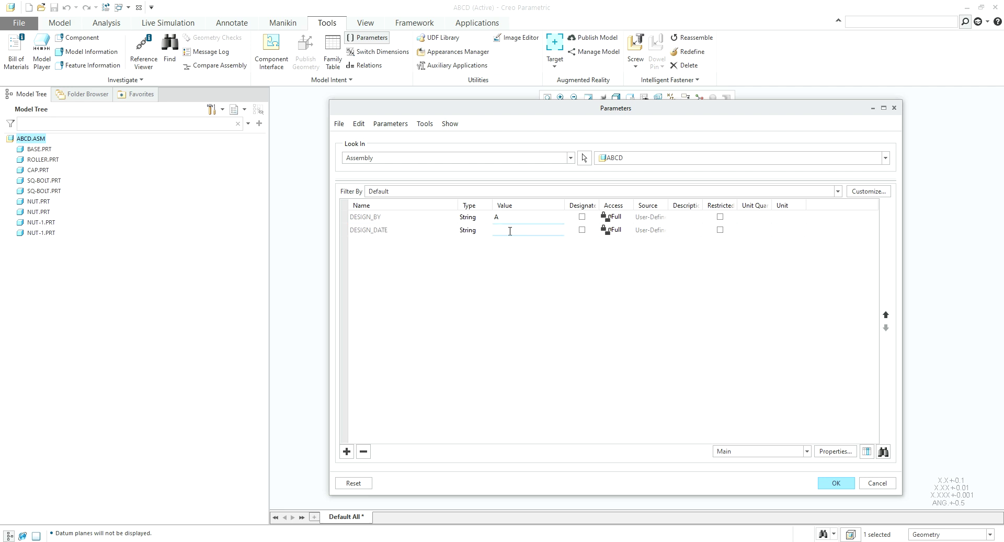
pyautogui.write('01/01/2018')
# - Add a CHECKED_BY parameter of type String with the value B
pyautogui.click(346, 451)
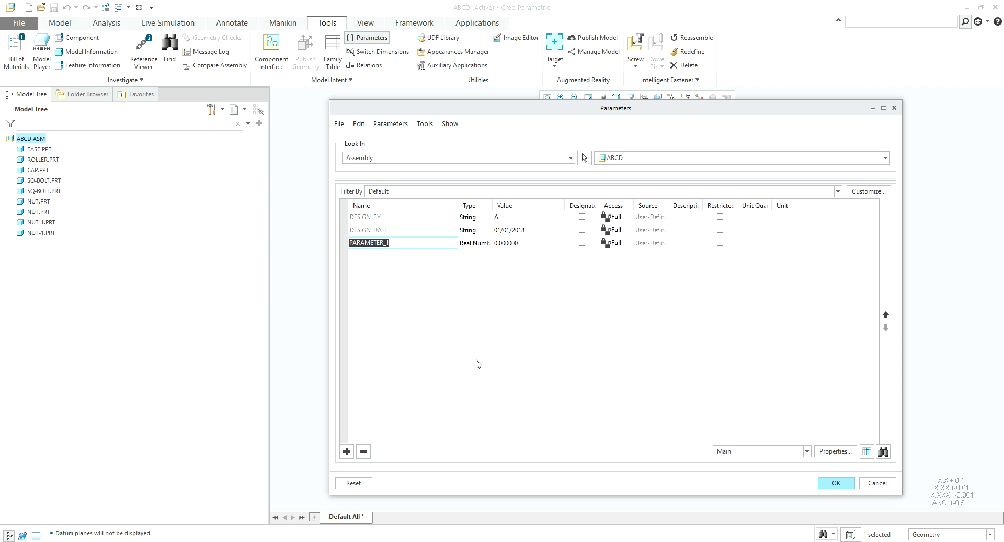
pyautogui.write('DE')
pyautogui.write('CHE')
pyautogui.write('CKED')
pyautogui.write('_BT')
pyautogui.click(473, 244)
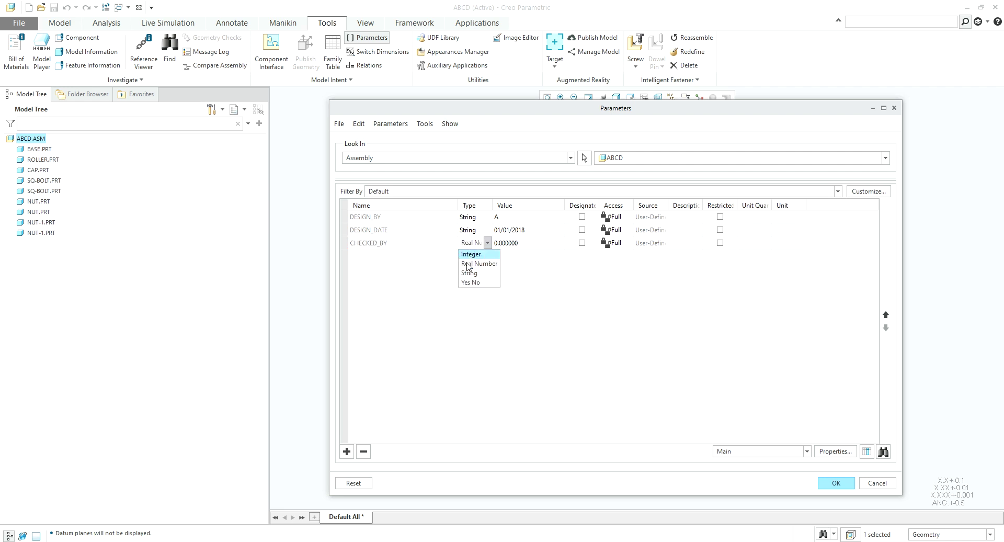
pyautogui.click(470, 273)
pyautogui.click(517, 244)
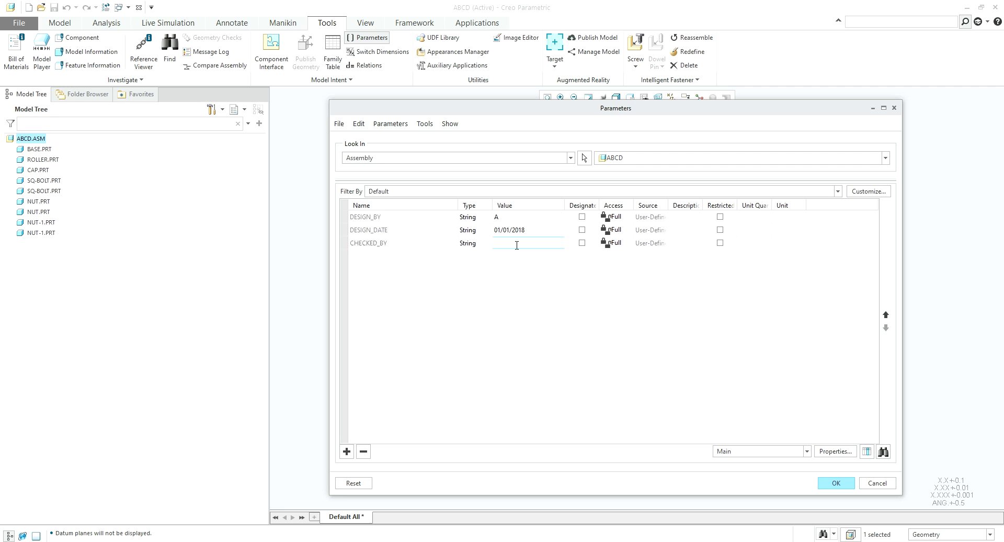
pyautogui.write('B')
# - Add a CHECKED_DATE parameter of type String, reusing the design date 01/01/2018 as its value
pyautogui.click(518, 232)
pyautogui.hotkey('ctrl', 'c')
pyautogui.click(346, 451)
pyautogui.write('C')
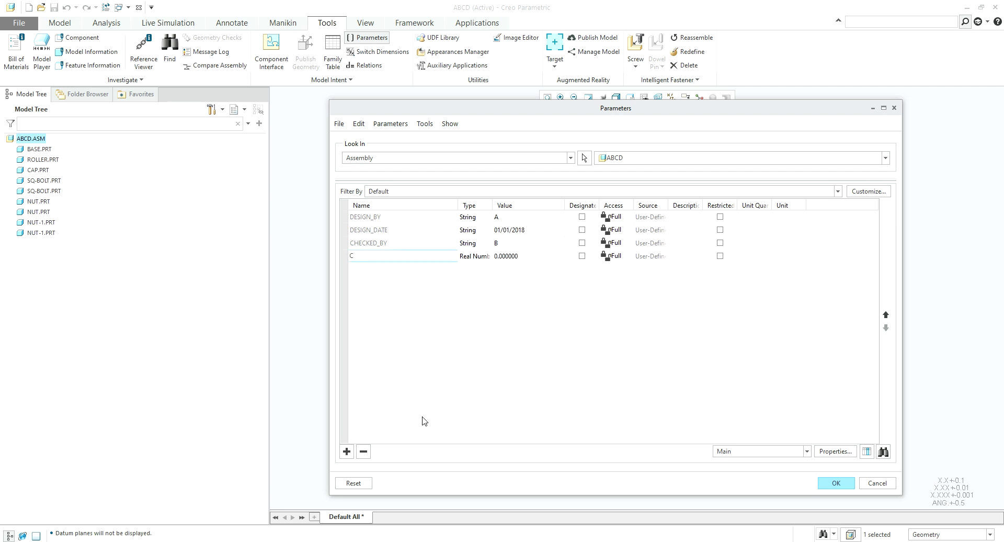
pyautogui.write('HECKED_DATE')
pyautogui.click(478, 260)
pyautogui.click(477, 291)
pyautogui.click(515, 255)
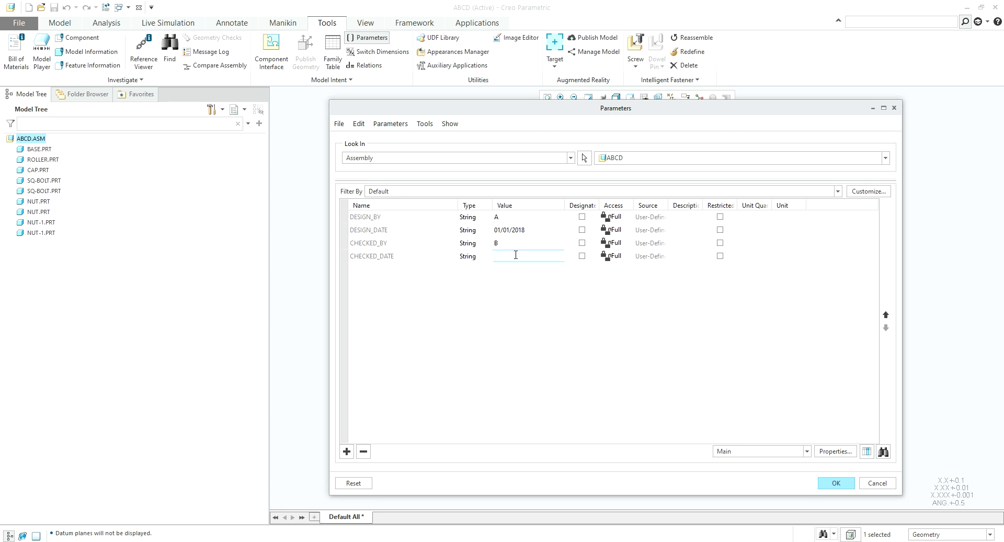
pyautogui.hotkey('ctrl', 'v')
# - Add an APPROVED_BY parameter of type String with the value C
pyautogui.click(347, 450)
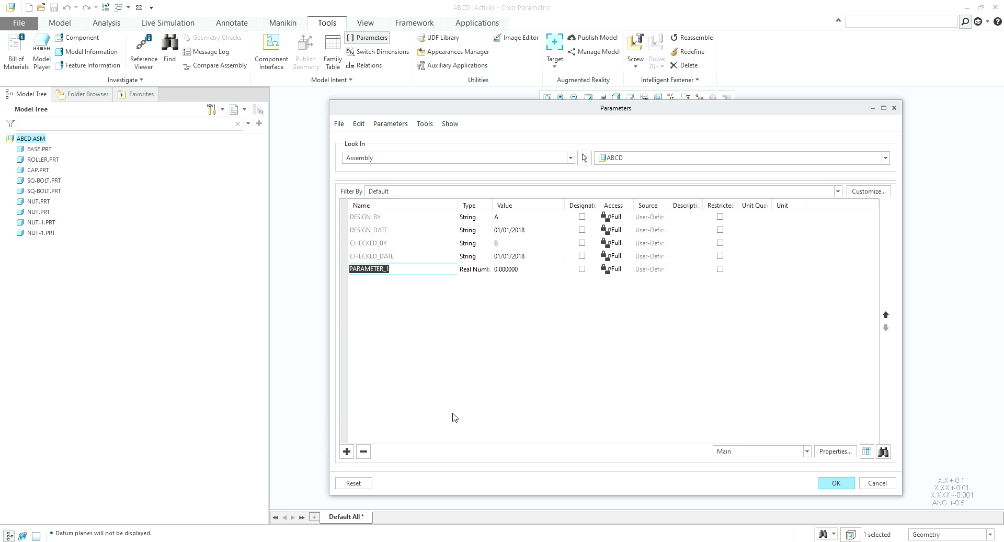
pyautogui.write('APPROVED')
pyautogui.click(474, 269)
pyautogui.click(476, 300)
pyautogui.click(511, 272)
pyautogui.write('C')
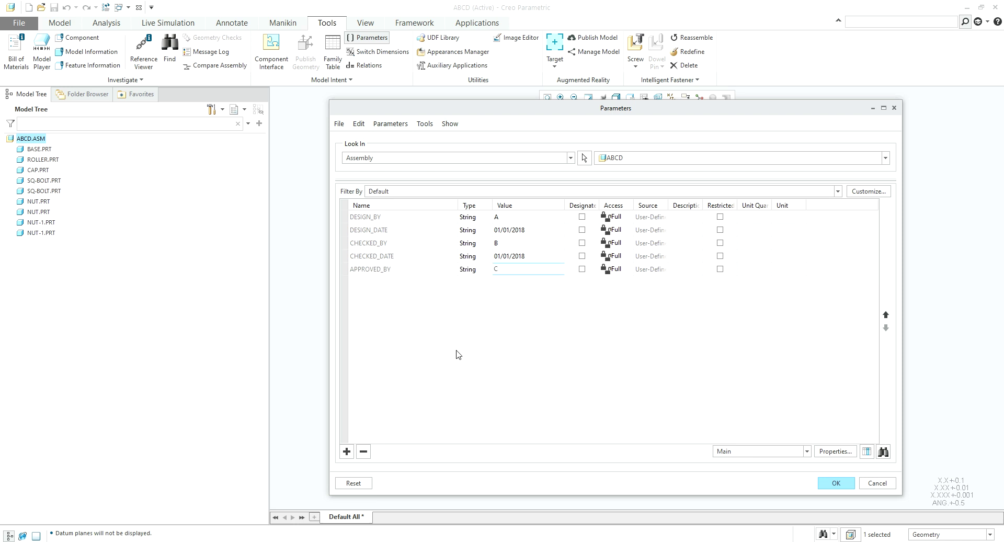
# - Add an APPROVED_DATE parameter of type String with the same date, 01/01/2018
pyautogui.click(348, 452)
pyautogui.write('APPROVED')
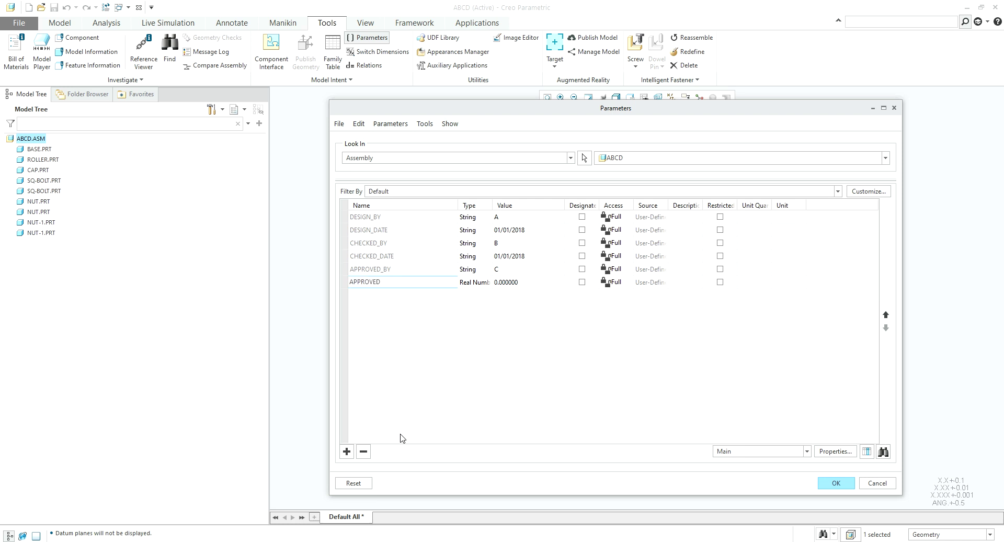
pyautogui.write('_DATE')
pyautogui.click(476, 284)
pyautogui.click(471, 309)
pyautogui.click(511, 283)
pyautogui.hotkey('ctrl', 'v')
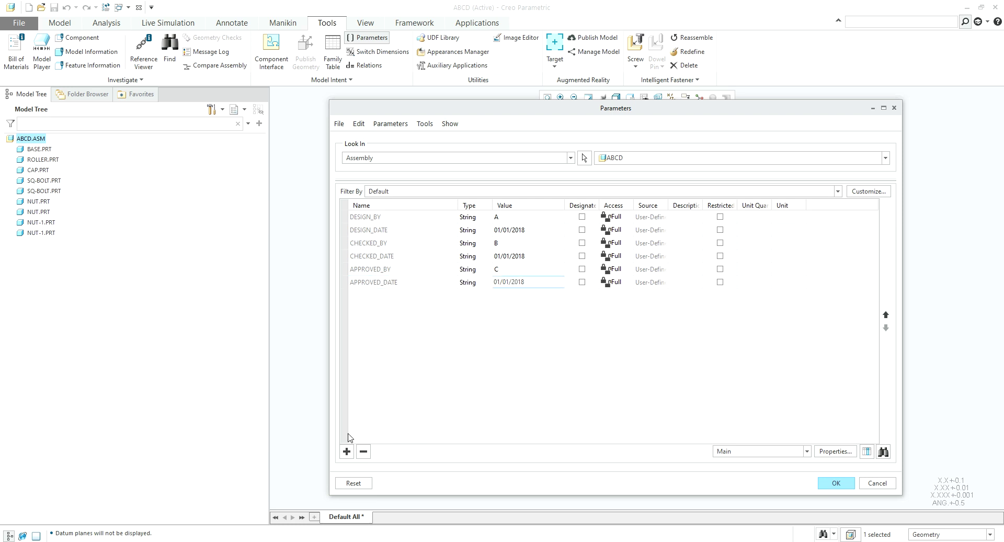
# - Add an ISSUDE_BY parameter of type String with the value D
pyautogui.click(346, 451)
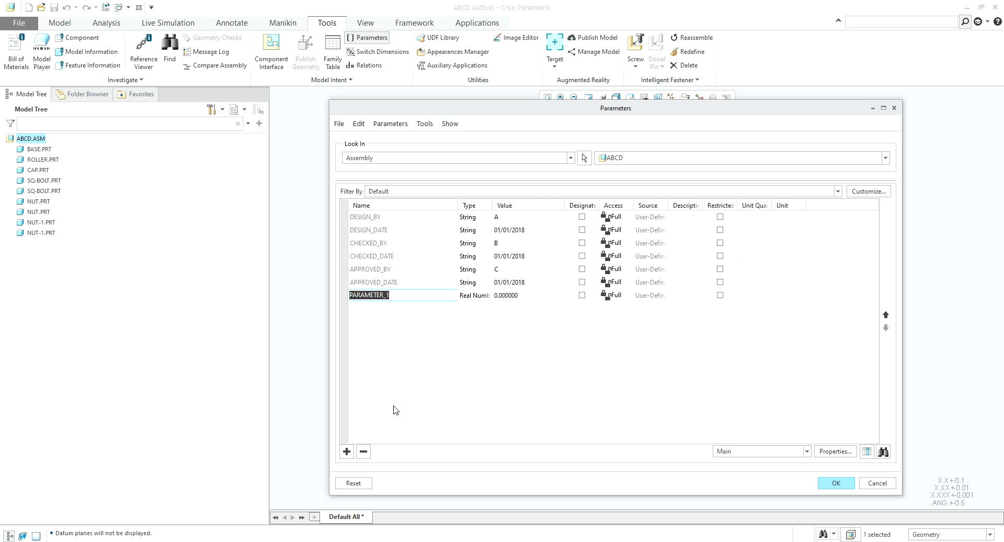
pyautogui.write('ISSUDE_BY')
pyautogui.click(473, 295)
pyautogui.click(473, 325)
pyautogui.click(538, 295)
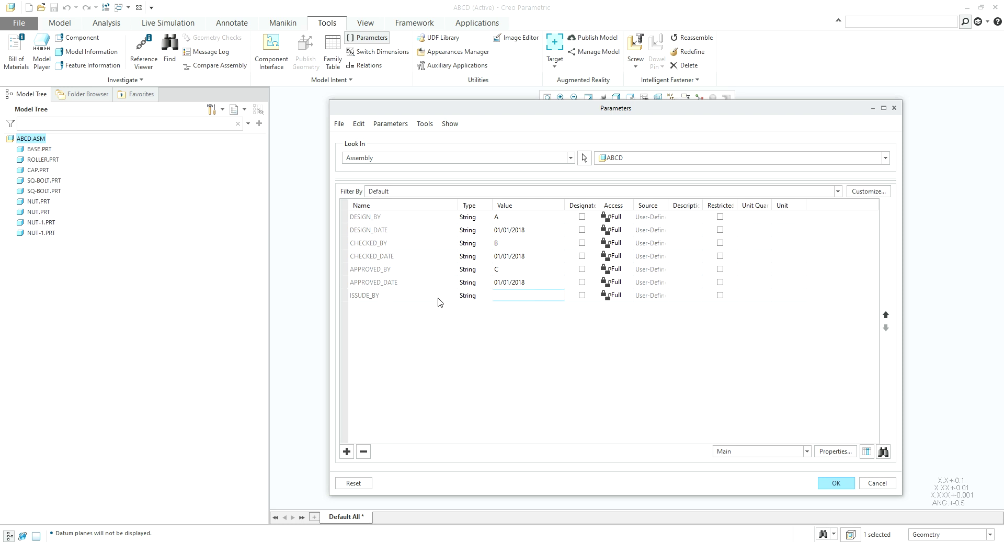
pyautogui.write('D')
# - Add an ISSUDE_DATE parameter of type String with the same date, 01/01/2018
pyautogui.click(346, 452)
pyautogui.write('ISSUDE_DA')
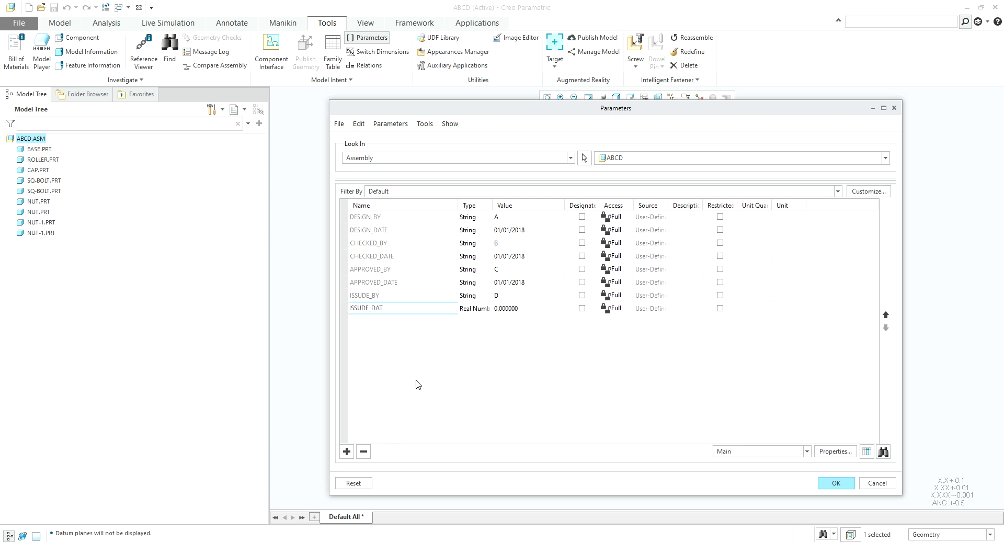
pyautogui.click(477, 309)
pyautogui.click(478, 313)
pyautogui.click(477, 340)
pyautogui.click(518, 310)
pyautogui.hotkey('ctrl', 'v')
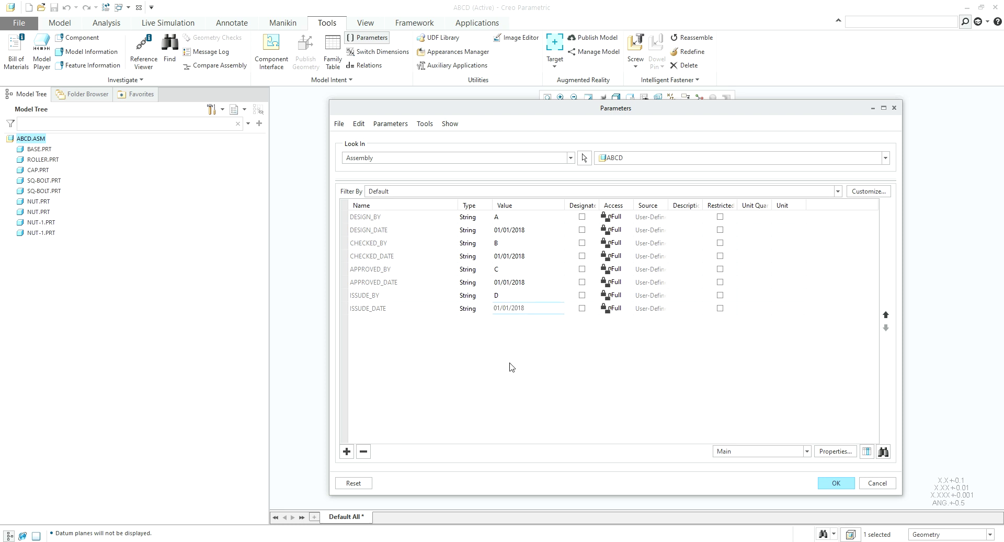
# - Add a DWG_REV parameter of type String with the value 1
pyautogui.click(347, 452)
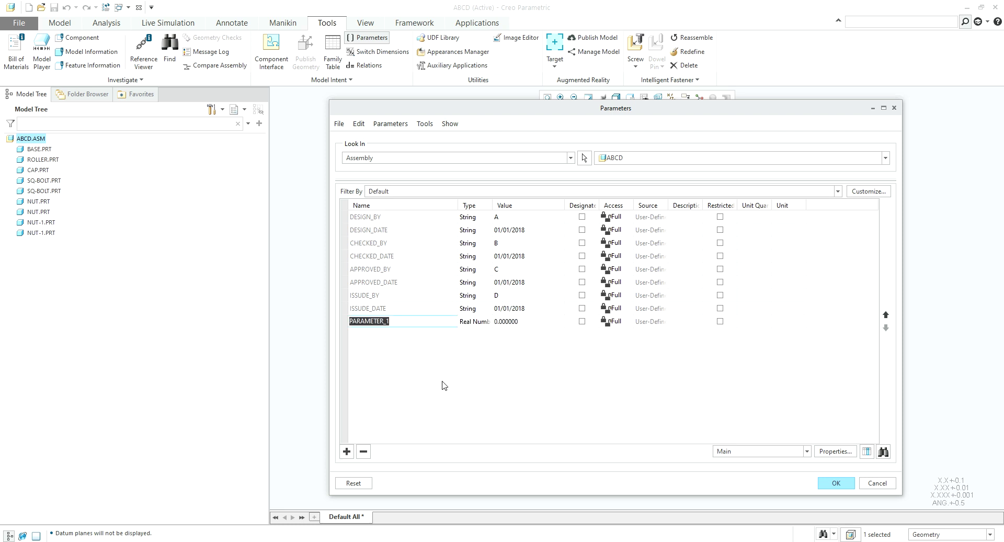
pyautogui.write('DWG_REV')
pyautogui.click(473, 321)
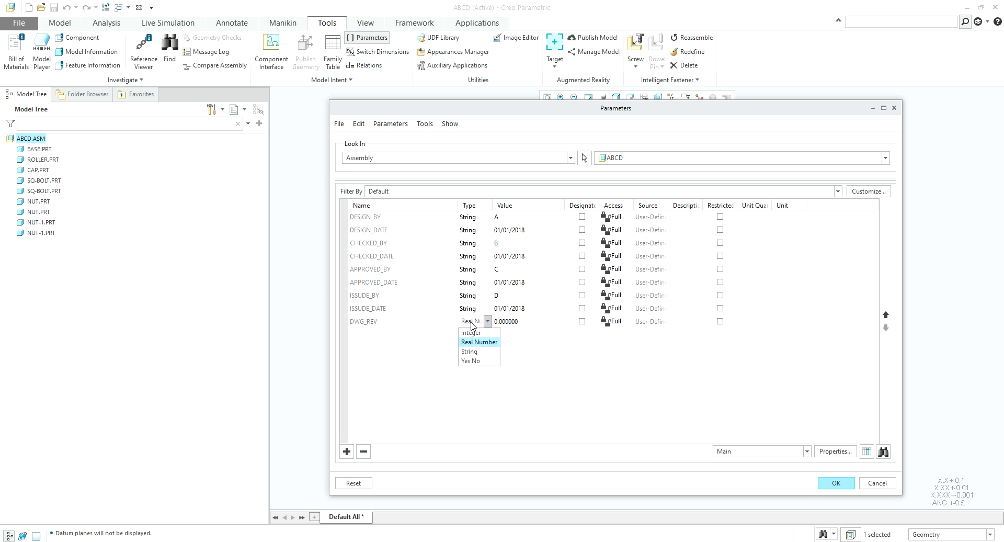
pyautogui.click(476, 351)
pyautogui.click(505, 321)
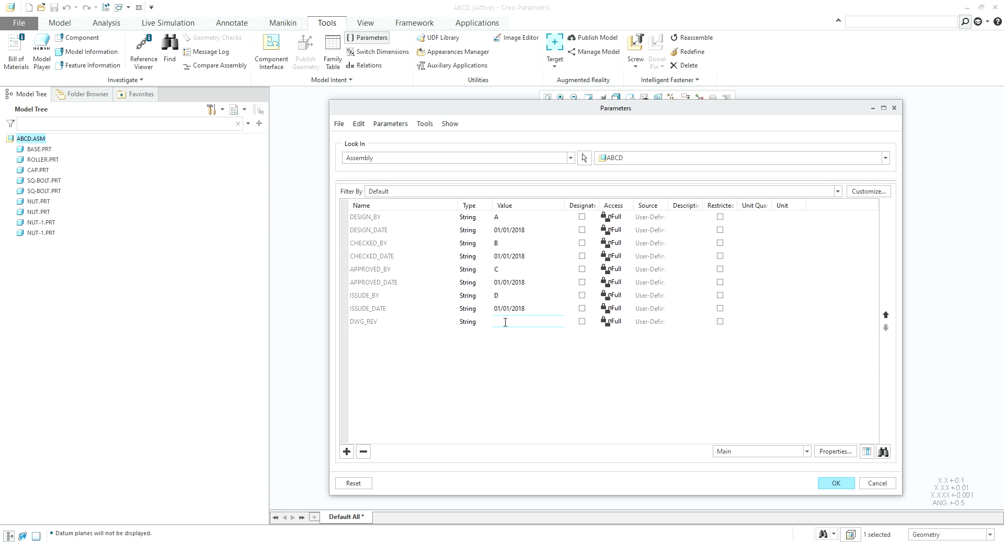
pyautogui.write('1')
# - Add a DWG_NUMBER parameter of type String with the value 123456 and accept the assembly's parameter list
pyautogui.click(347, 451)
pyautogui.write('DWG_NUMBER')
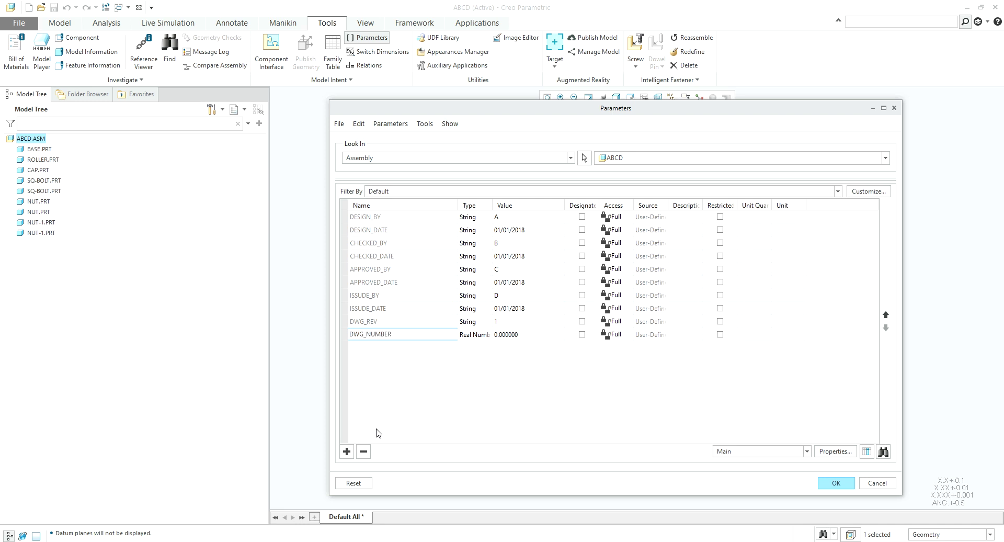
pyautogui.click(468, 336)
pyautogui.click(469, 335)
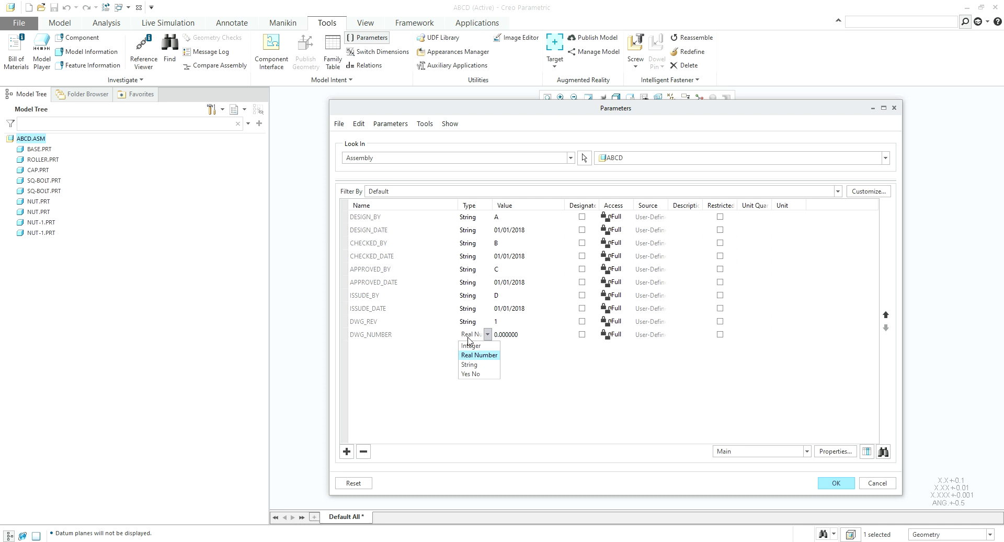
pyautogui.click(479, 365)
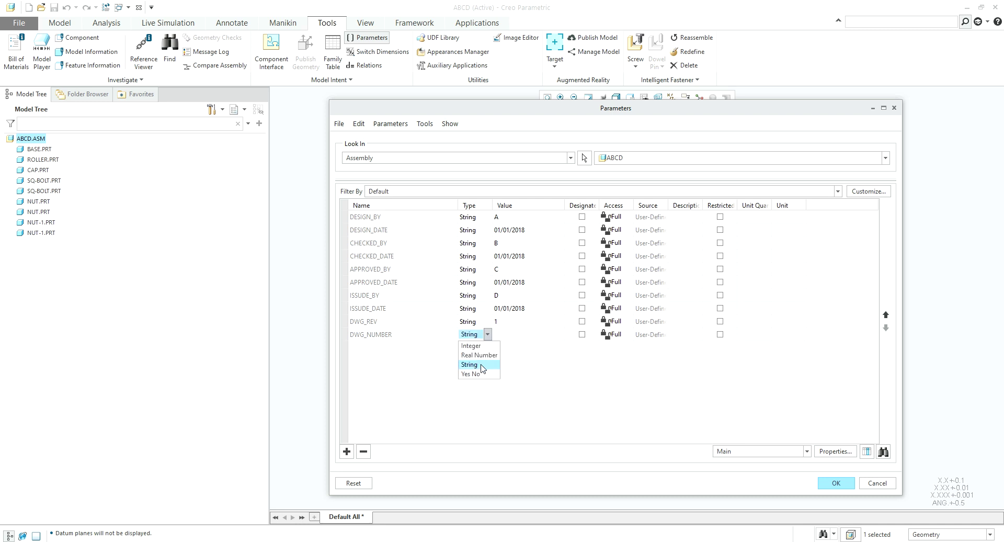
pyautogui.click(515, 336)
pyautogui.click(516, 334)
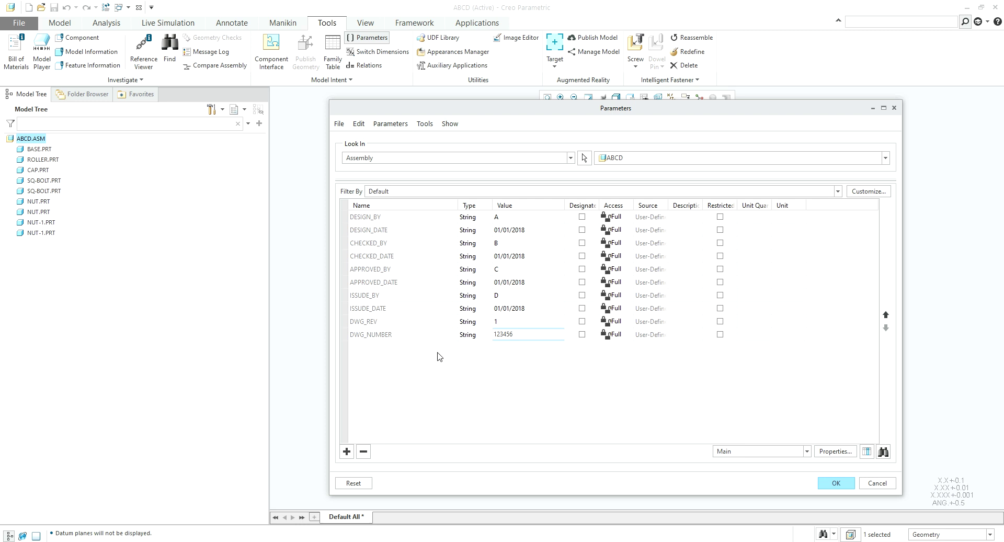
pyautogui.click(836, 484)
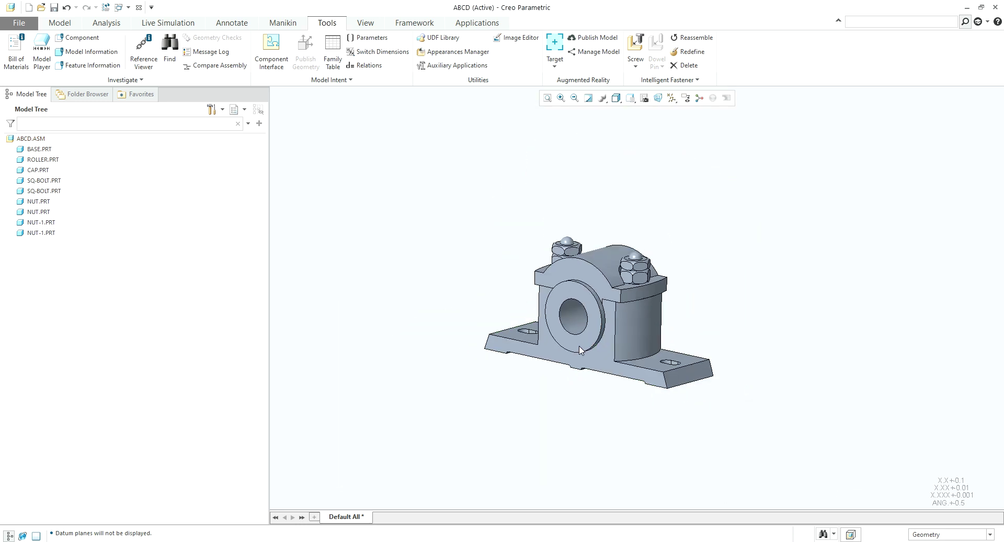
# - Switch to the Notepad notes and review the line about adding parameters to parts and the assembly
pyautogui.moveTo(580, 350); pyautogui.dragTo(578, 337, button='middle')
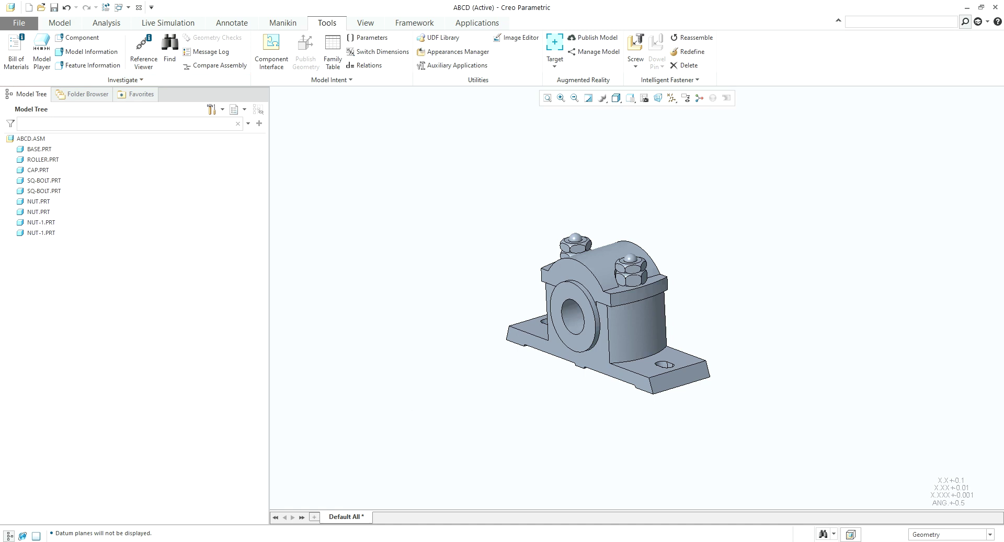
pyautogui.click(523, 519)
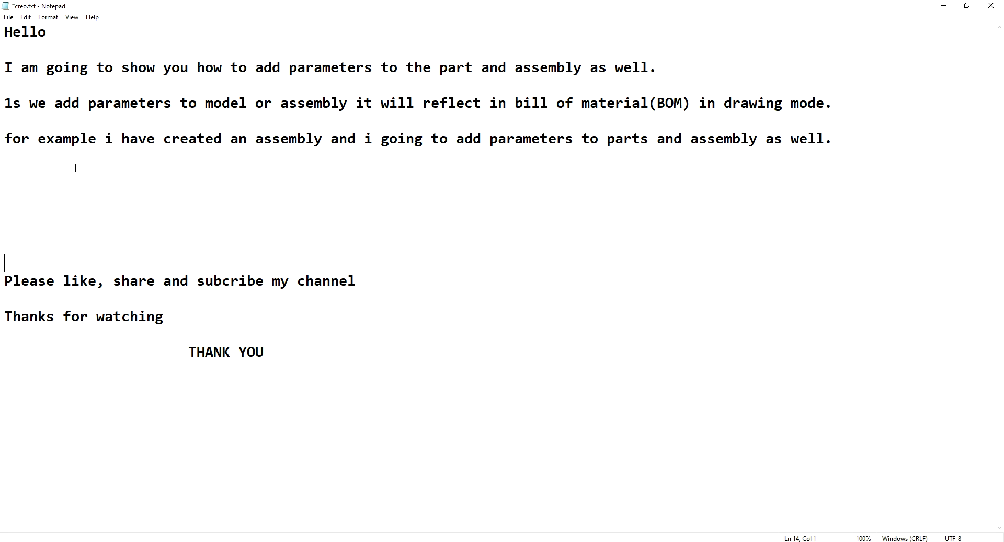
pyautogui.moveTo(11, 139); pyautogui.dragTo(574, 140)
pyautogui.click(567, 214)
pyautogui.moveTo(464, 140); pyautogui.dragTo(582, 140)
pyautogui.click(578, 193)
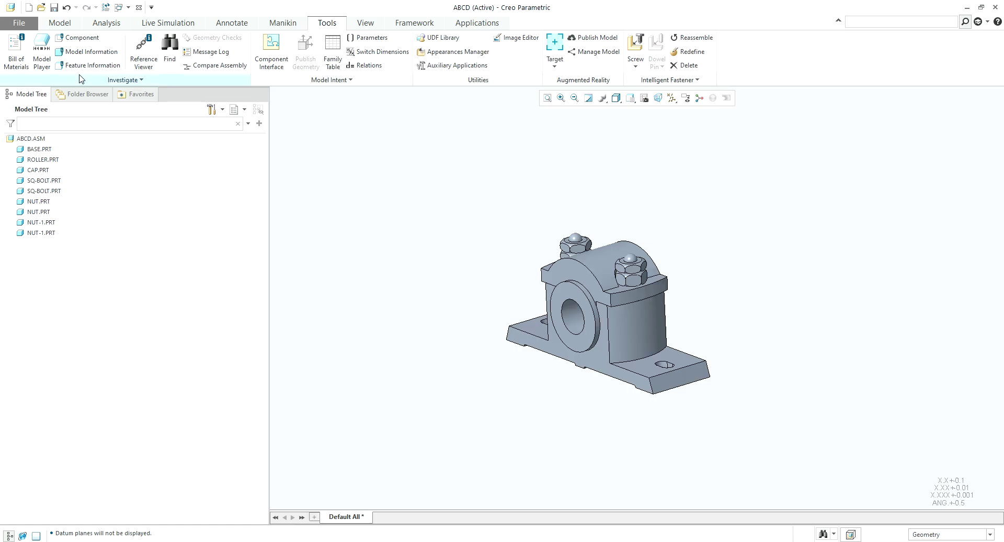
# - Start a new drawing named ABCD for abcd.asm, using the Empty with format option
pyautogui.click(19, 23)
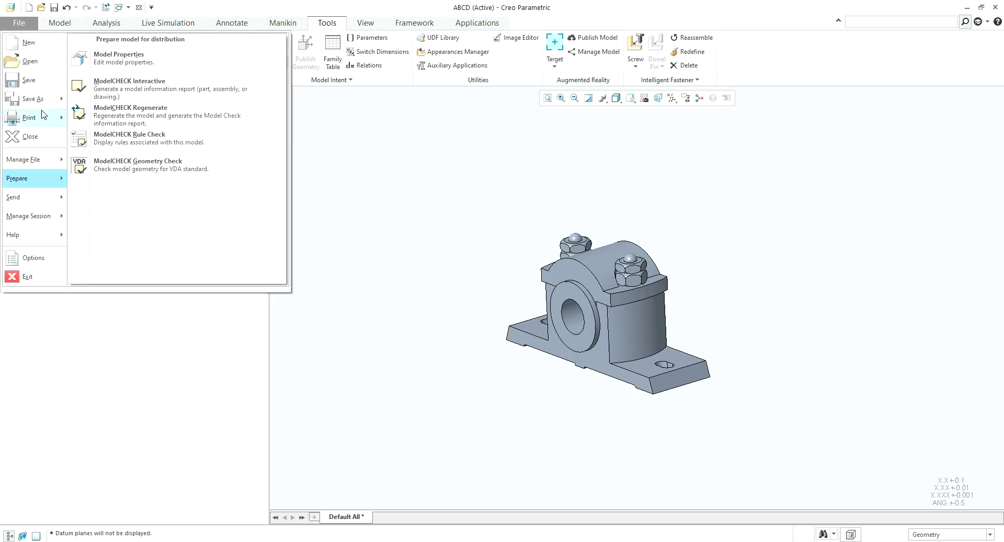
pyautogui.click(19, 43)
pyautogui.click(440, 273)
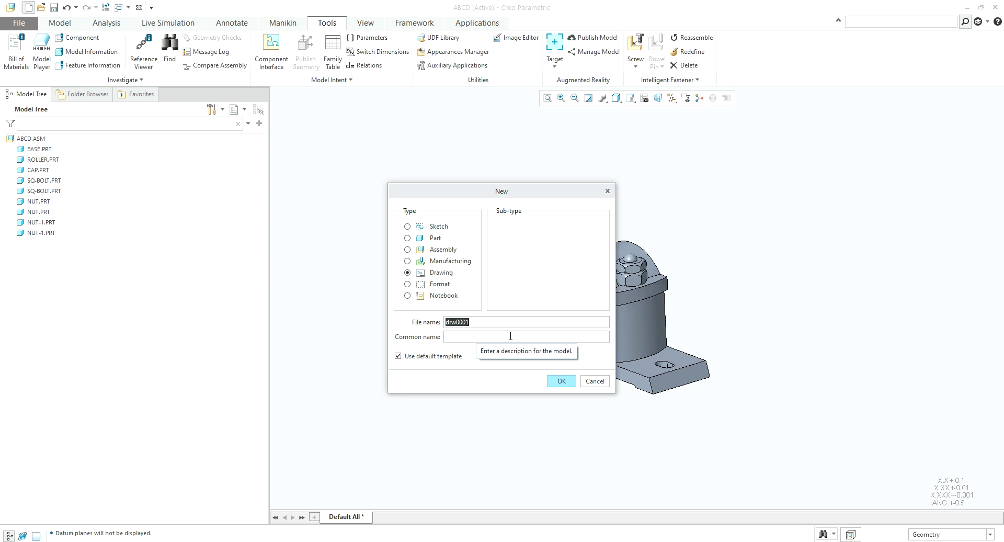
pyautogui.write('ABCD')
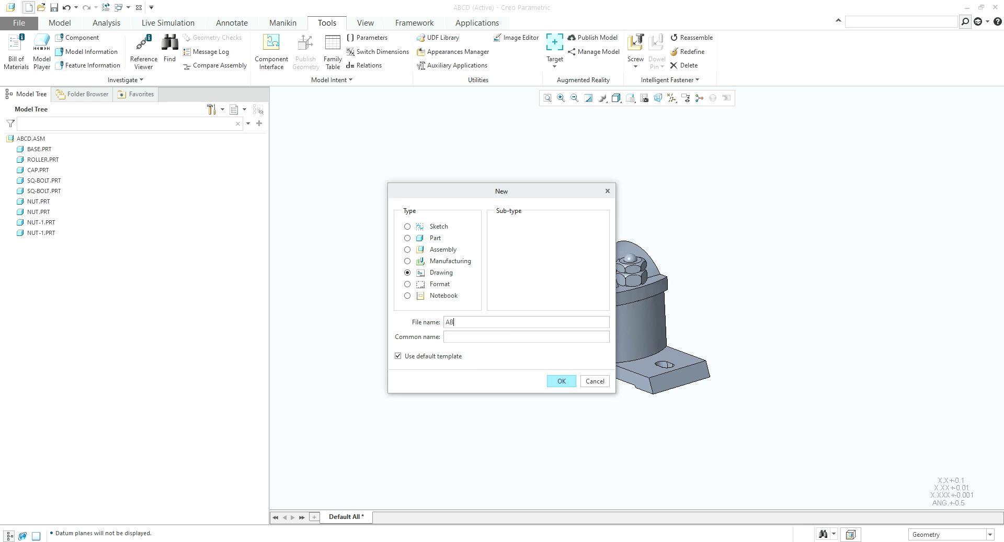
pyautogui.click(562, 381)
pyautogui.click(498, 244)
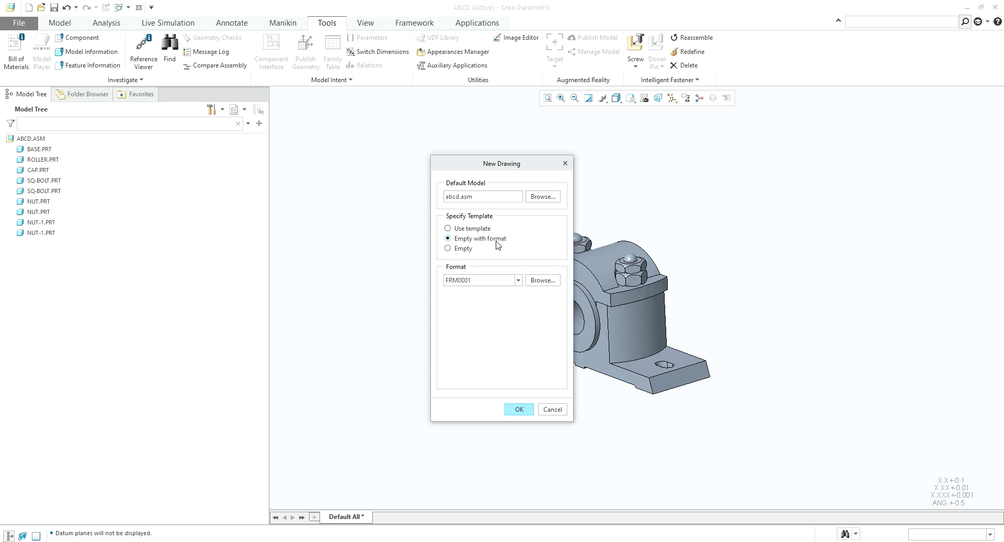
# - Choose a0.frm from the CREO folder as the format and create the drawing, leaving the prompted parameter texts blank
pyautogui.click(543, 280)
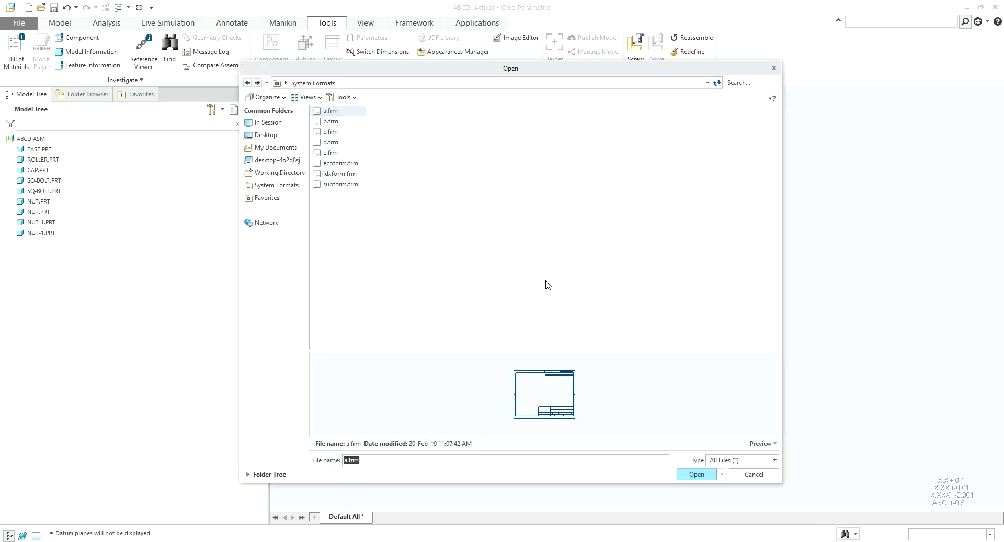
pyautogui.click(292, 173)
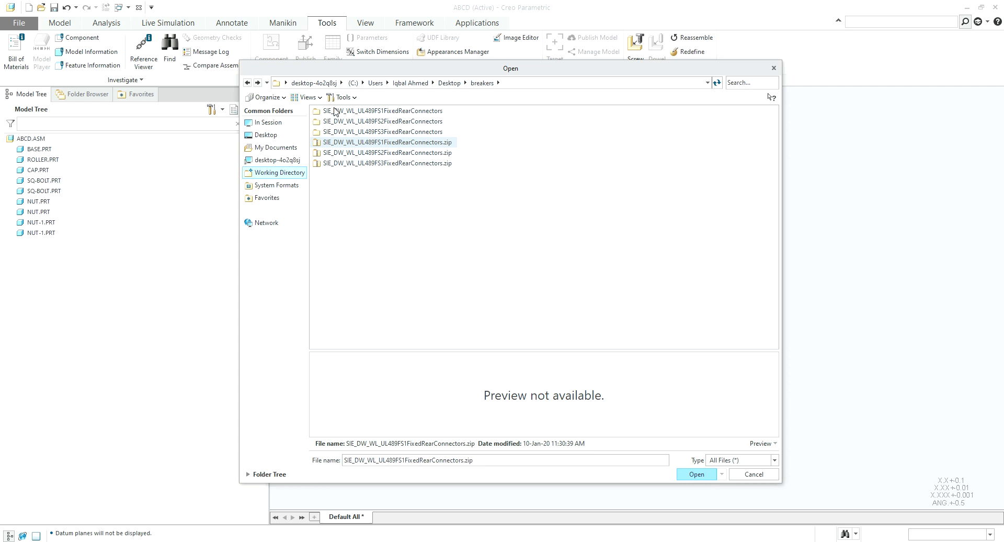
pyautogui.click(353, 82)
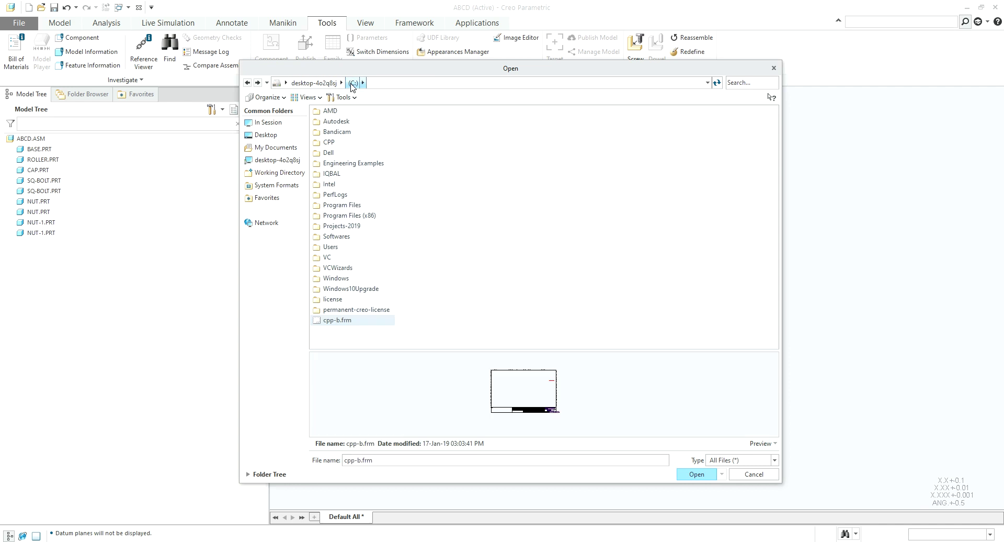
pyautogui.doubleClick(336, 175)
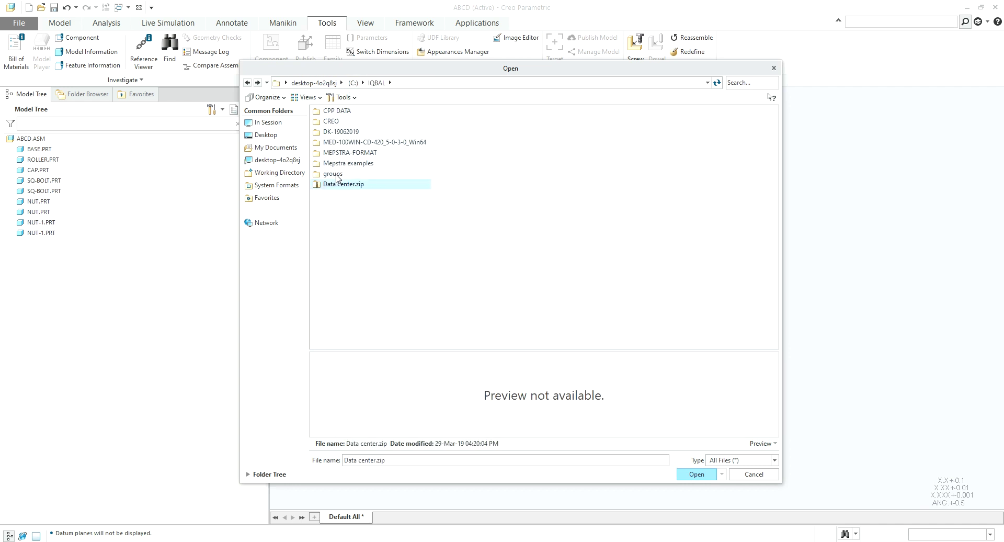
pyautogui.doubleClick(331, 121)
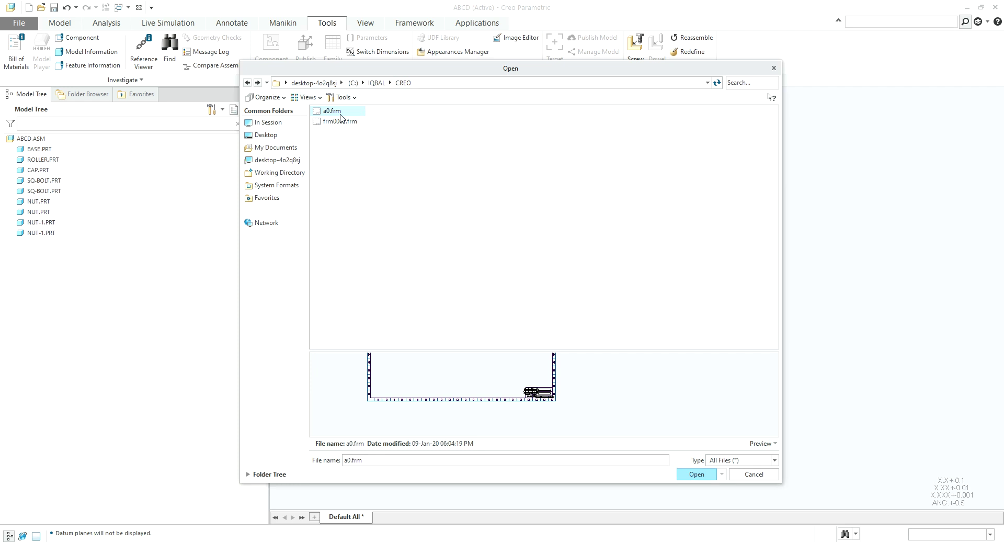
pyautogui.doubleClick(332, 111)
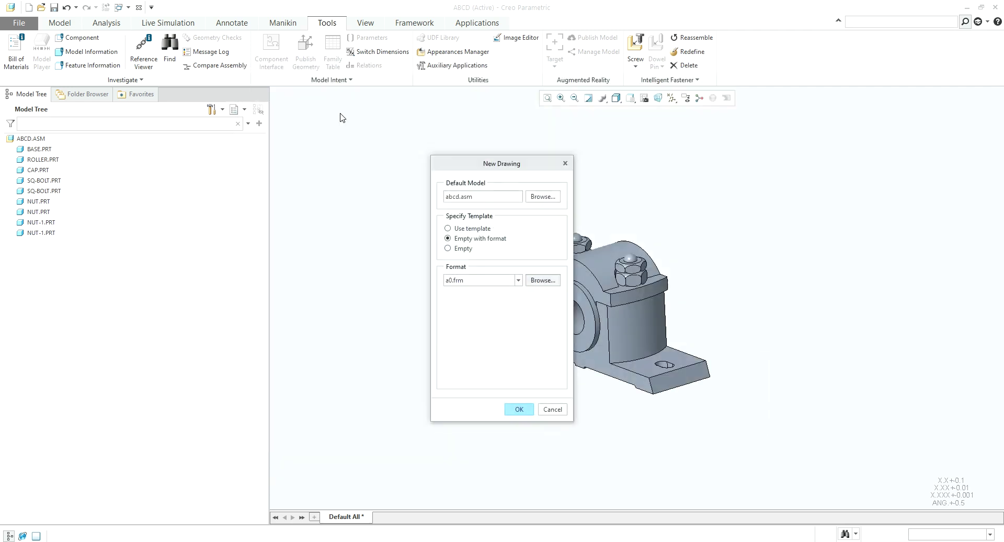
pyautogui.click(516, 409)
pyautogui.press('Return')
pyautogui.press('Return')
# - Examine the title block entries for designer, checker, approver, dates, title, drawing number and revision
pyautogui.scroll(5, 785, 455)
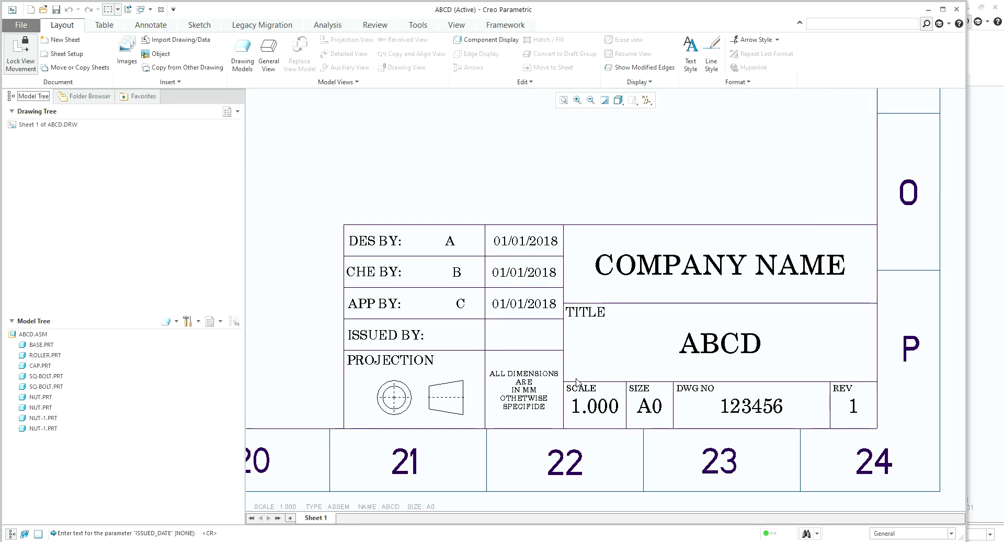
pyautogui.scroll(-1, 688, 269)
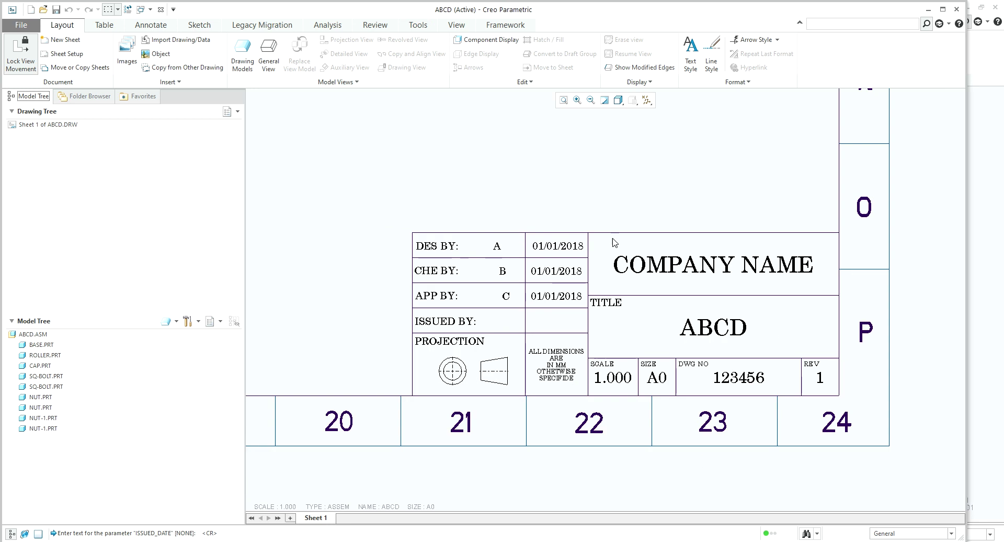
pyautogui.scroll(-2, 593, 309)
pyautogui.scroll(3, 593, 308)
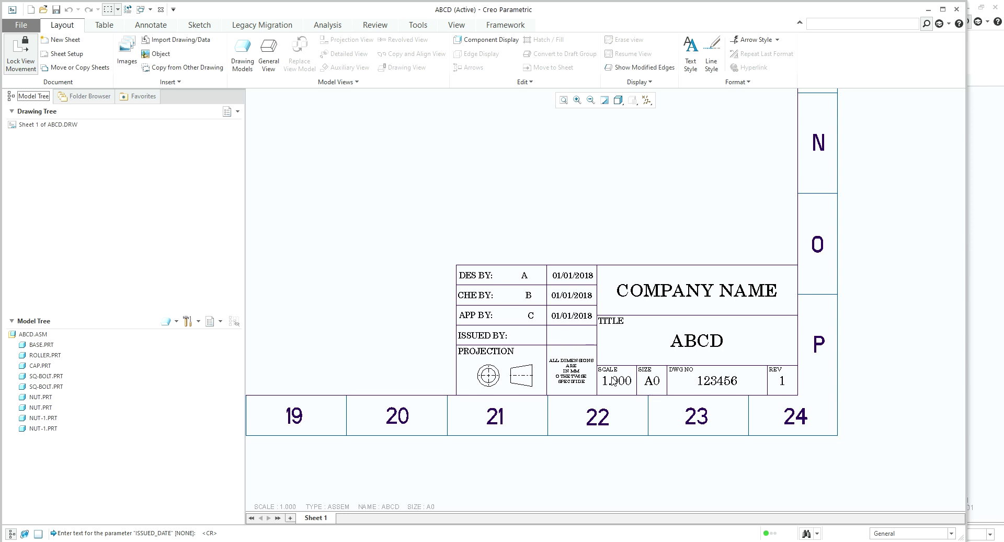
pyautogui.scroll(-1, 745, 355)
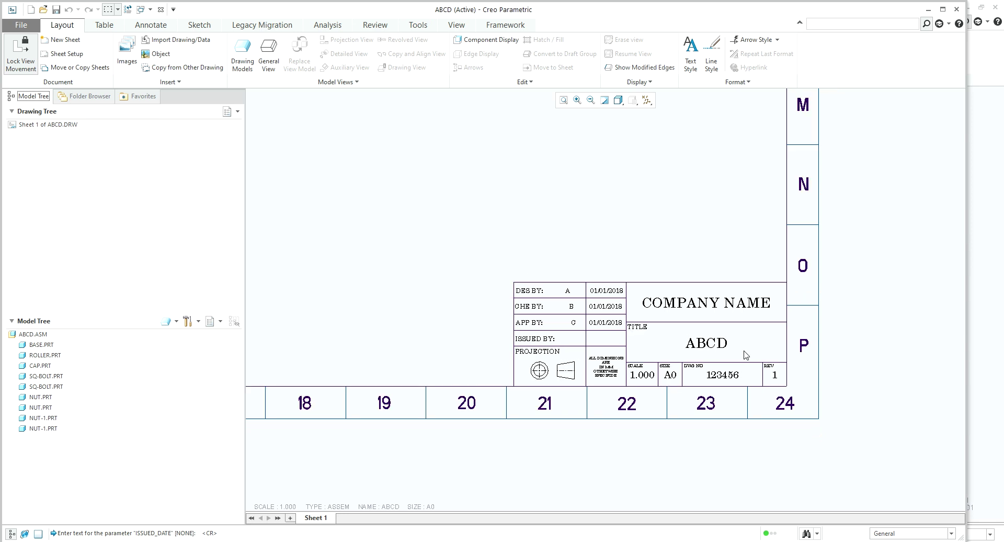
pyautogui.scroll(-3, 745, 355)
# - Place a general view of the assembly near the middle of the sheet in its default orientation
pyautogui.rightClick(422, 198)
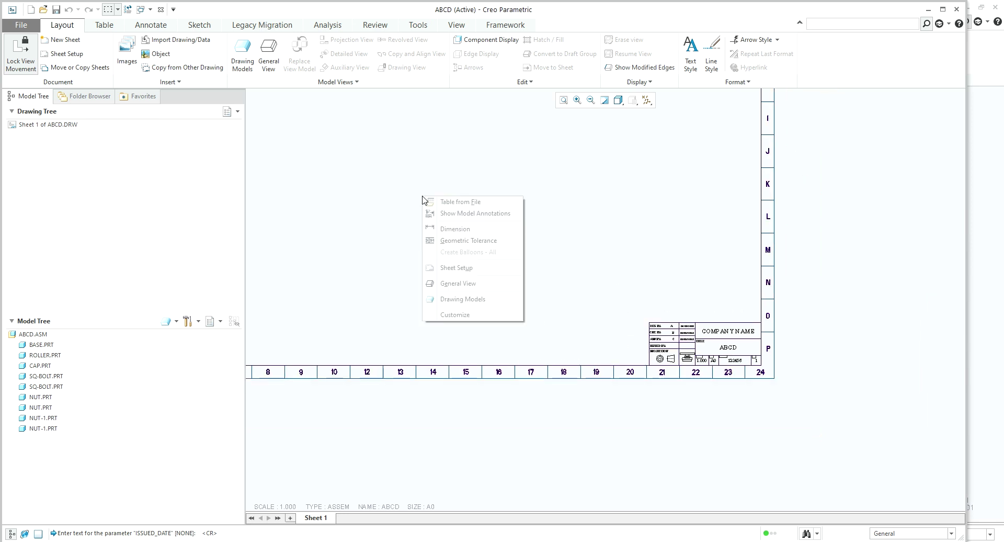
pyautogui.click(450, 284)
pyautogui.click(511, 344)
pyautogui.click(340, 157)
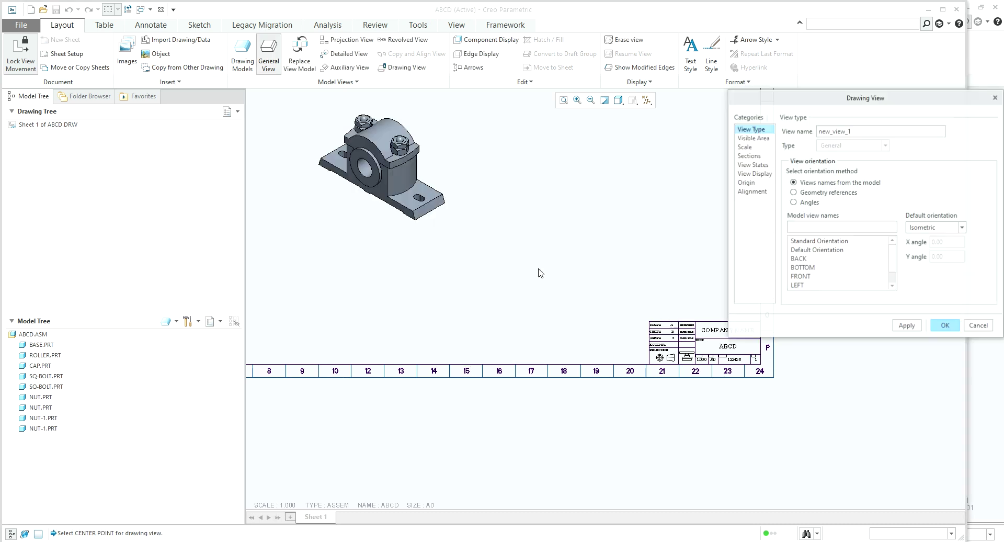
pyautogui.scroll(-3, 658, 293)
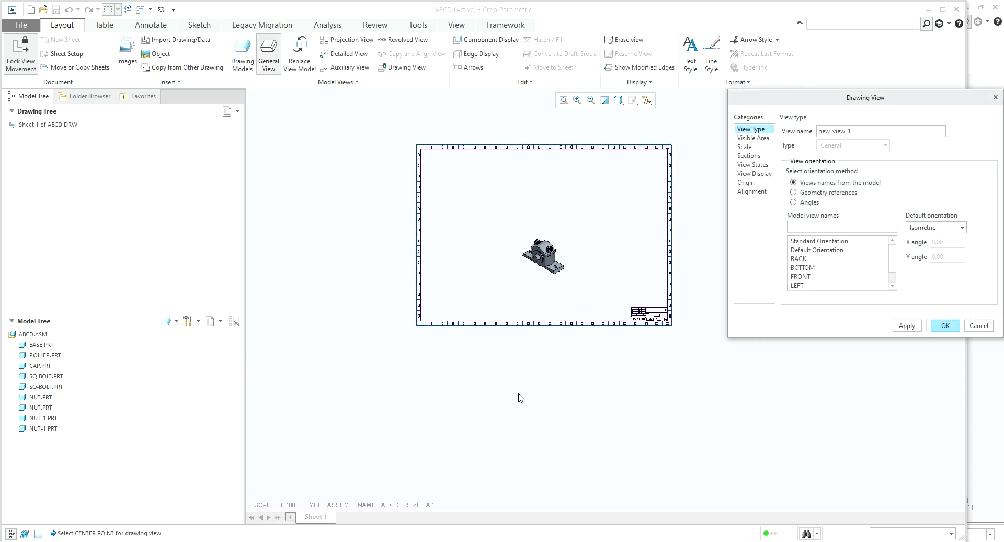
pyautogui.press('Return')
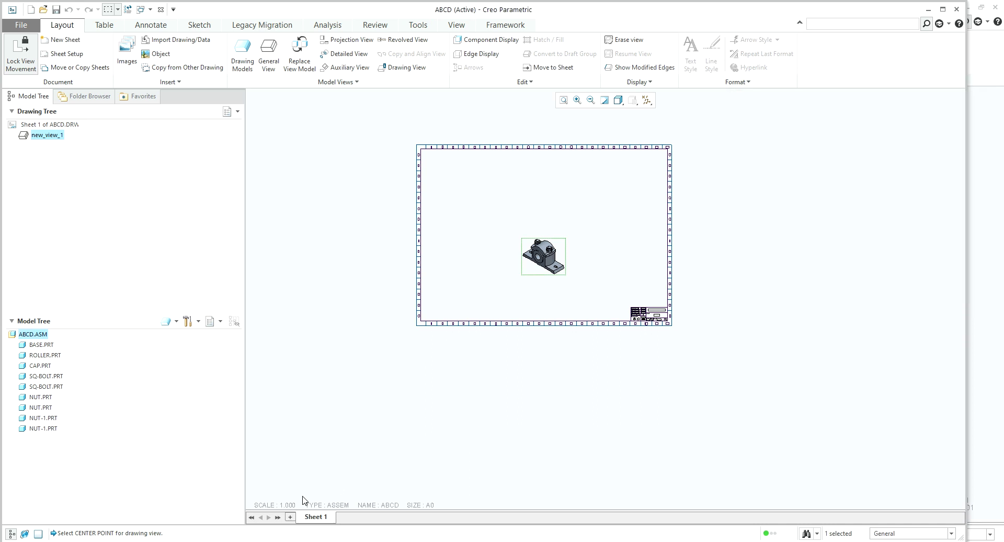
# - Set the sheet scale to 2
pyautogui.click(291, 506)
pyautogui.doubleClick(292, 506)
pyautogui.write('2')
pyautogui.press('Return')
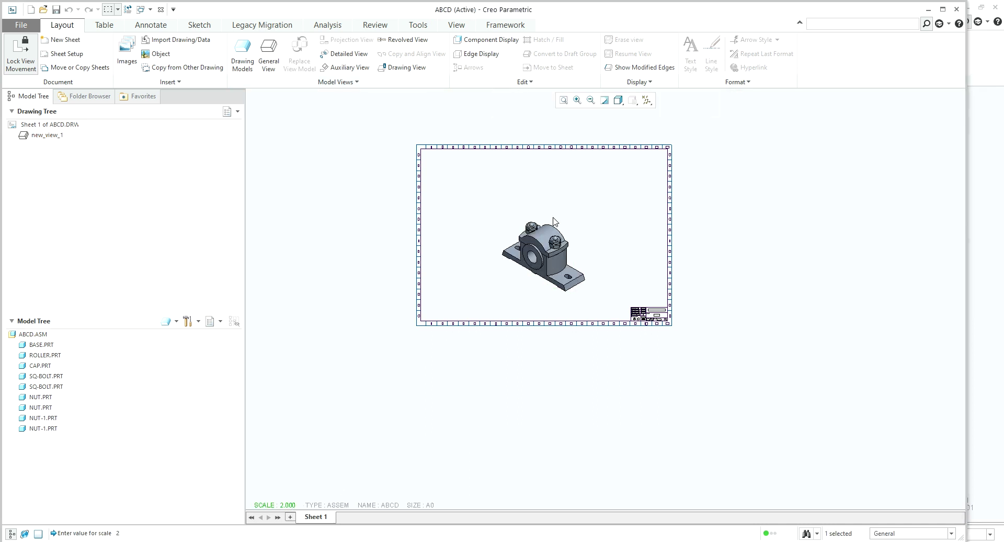
# - Set the general view's display style to No Hidden and its tangent edges display style to None
pyautogui.doubleClick(554, 233)
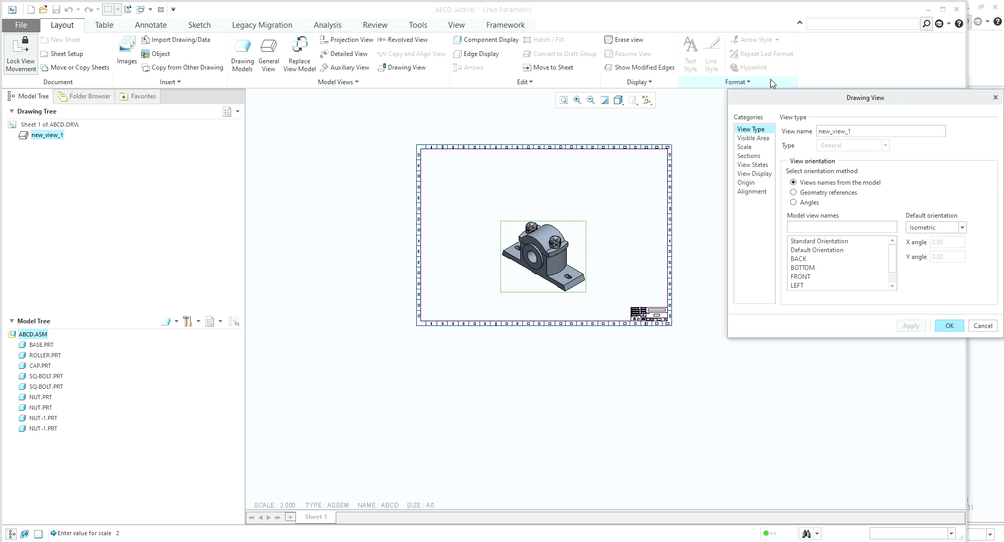
pyautogui.click(763, 175)
pyautogui.click(826, 142)
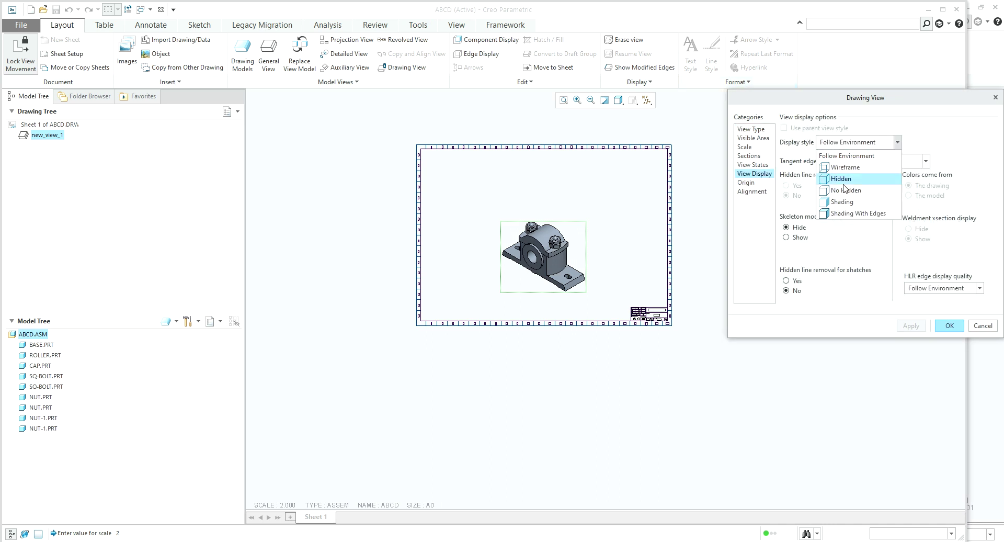
pyautogui.click(871, 189)
pyautogui.click(889, 161)
pyautogui.click(879, 187)
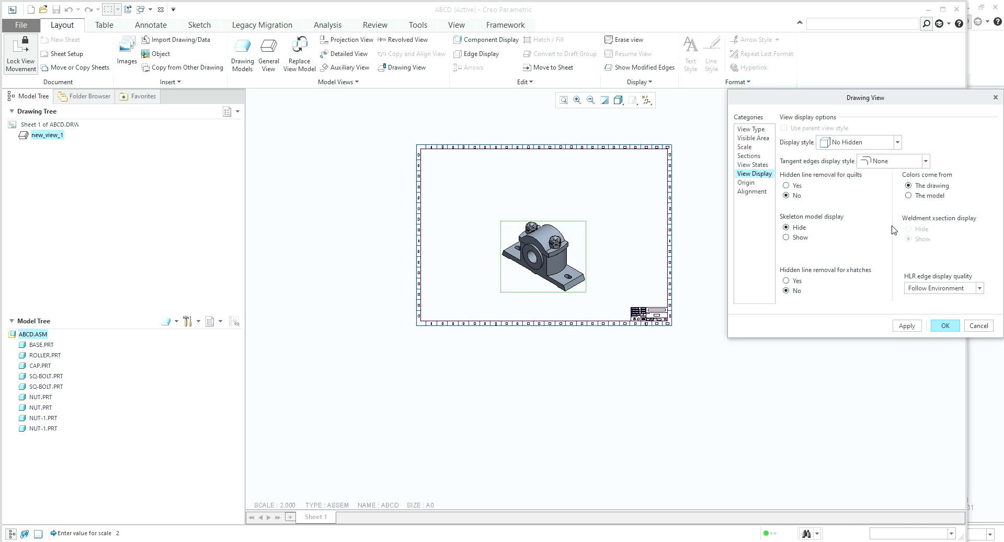
pyautogui.click(901, 326)
# - Review the view's type, visible area, scale, section, view state, display, origin and alignment settings
pyautogui.click(757, 156)
pyautogui.click(754, 147)
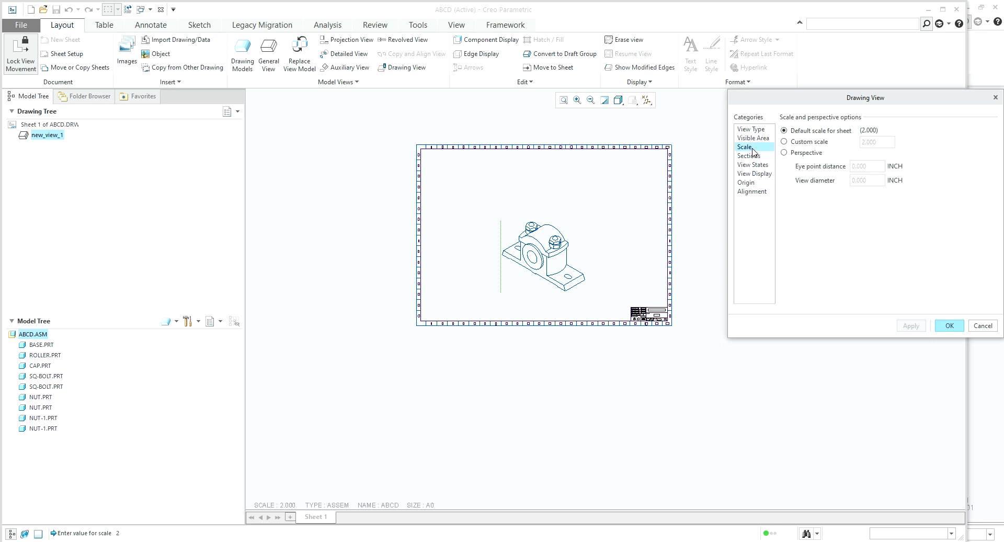
pyautogui.click(754, 138)
pyautogui.click(753, 129)
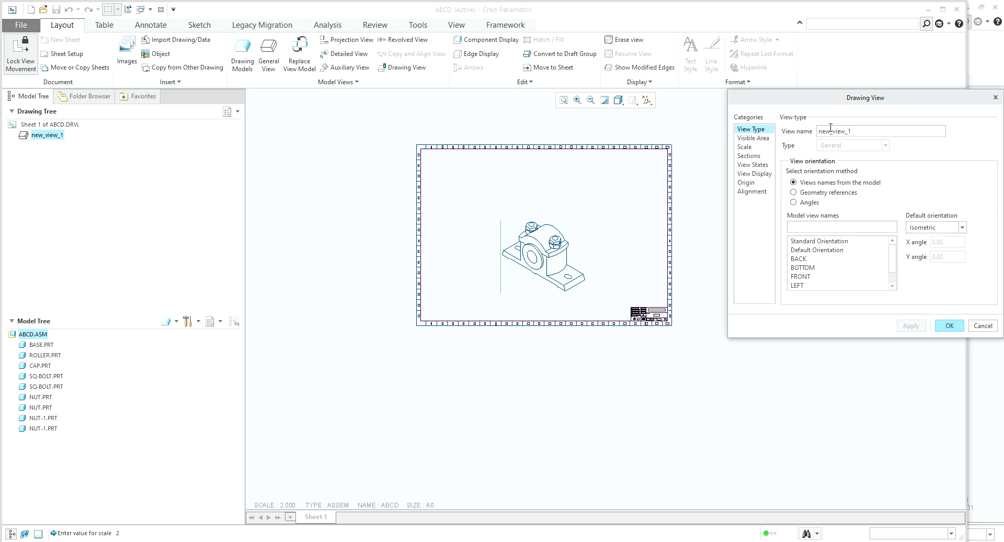
pyautogui.click(767, 174)
pyautogui.click(844, 142)
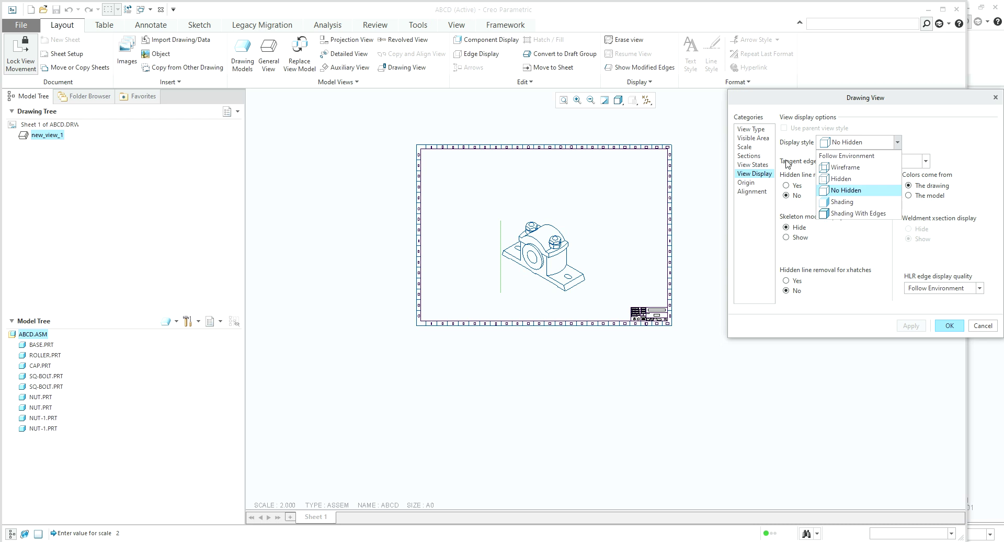
pyautogui.click(755, 187)
pyautogui.click(756, 186)
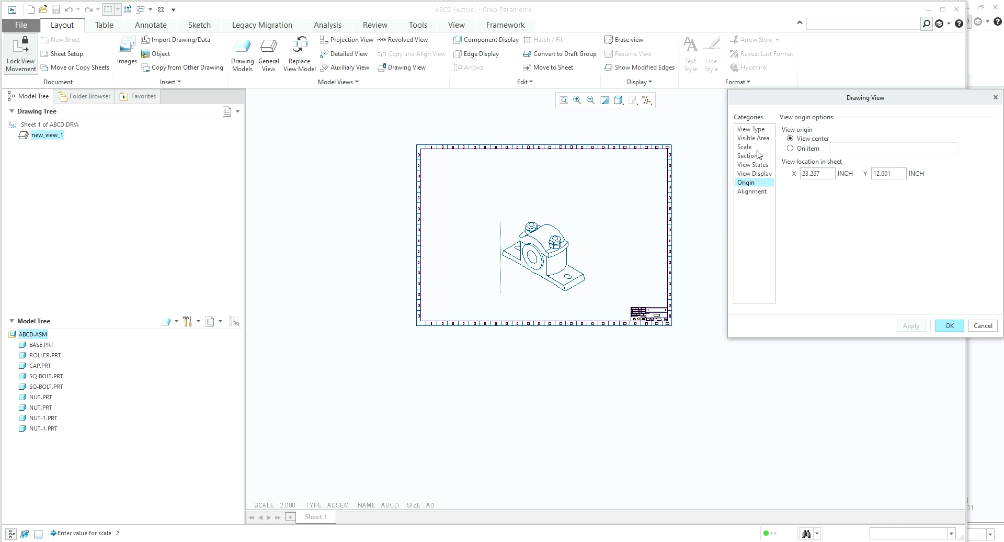
pyautogui.click(759, 130)
pyautogui.click(760, 139)
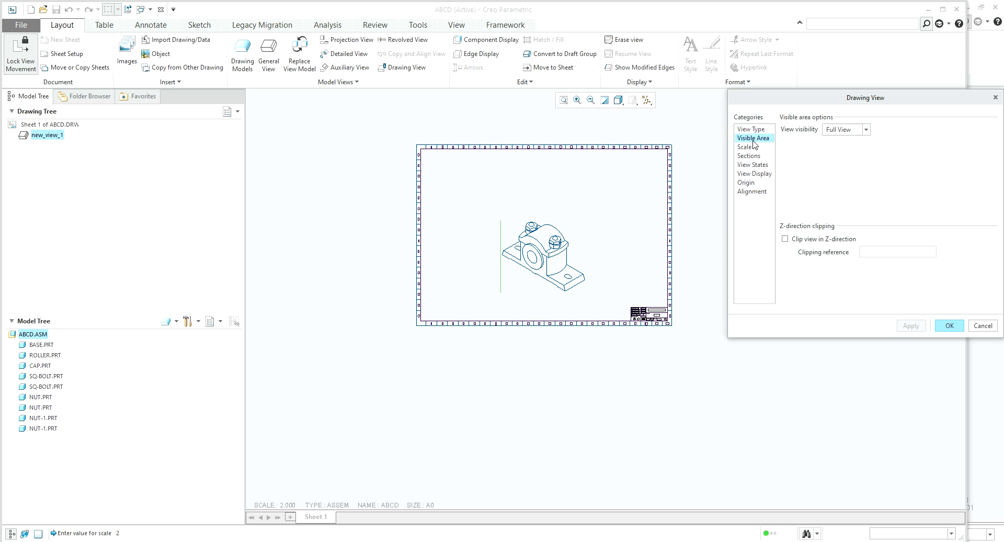
pyautogui.click(750, 148)
pyautogui.click(750, 156)
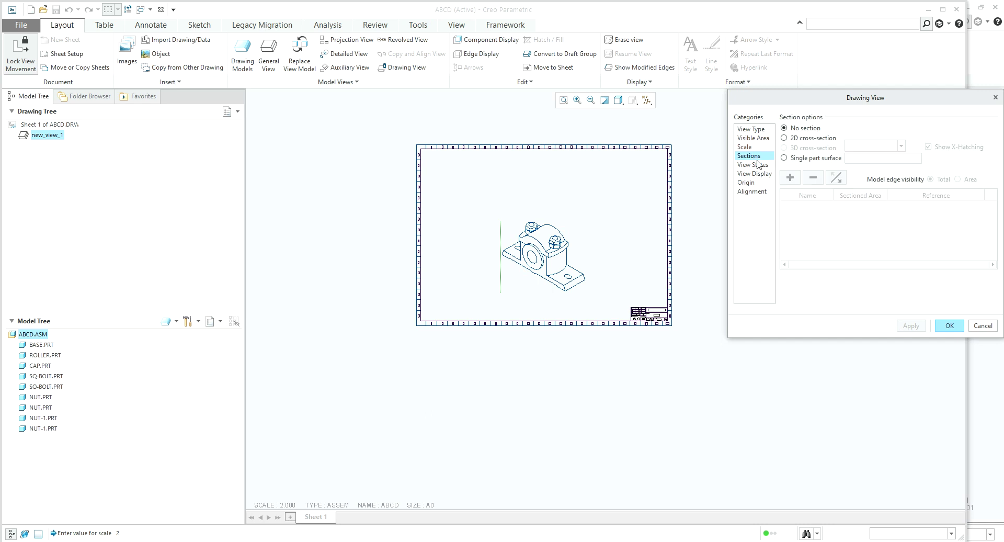
pyautogui.click(759, 165)
pyautogui.click(838, 139)
pyautogui.click(838, 139)
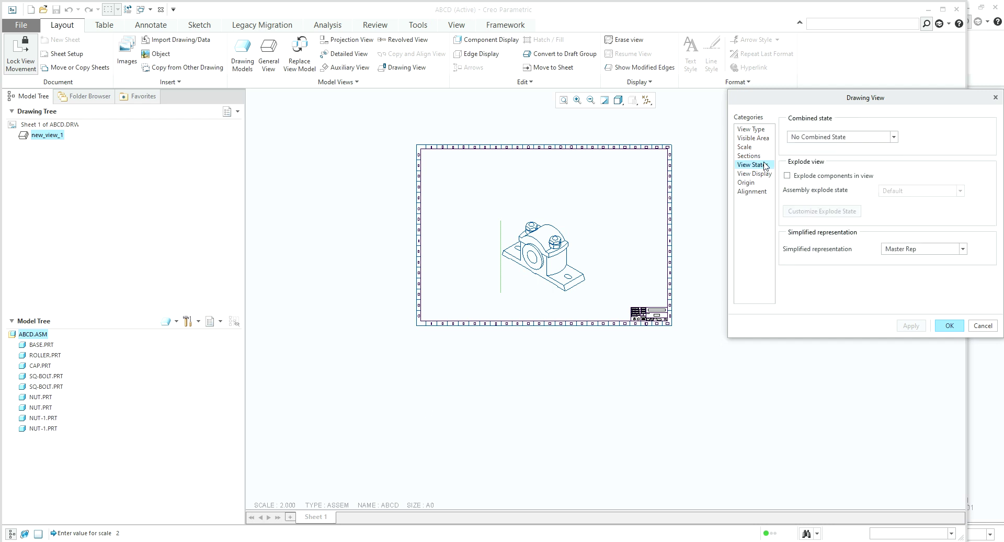
pyautogui.click(761, 174)
pyautogui.click(755, 184)
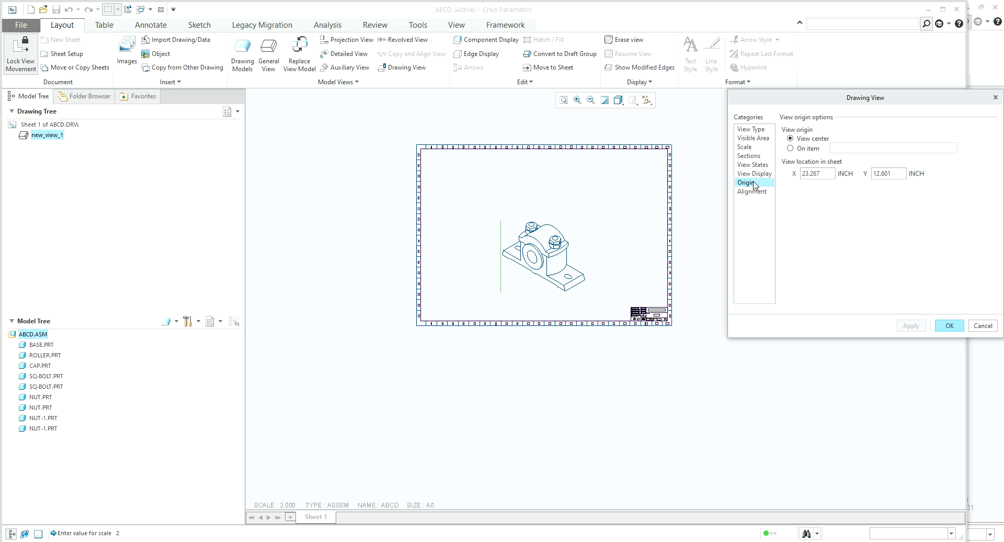
pyautogui.click(755, 192)
# - Set the general view's orientation to the FRONT model view
pyautogui.click(760, 129)
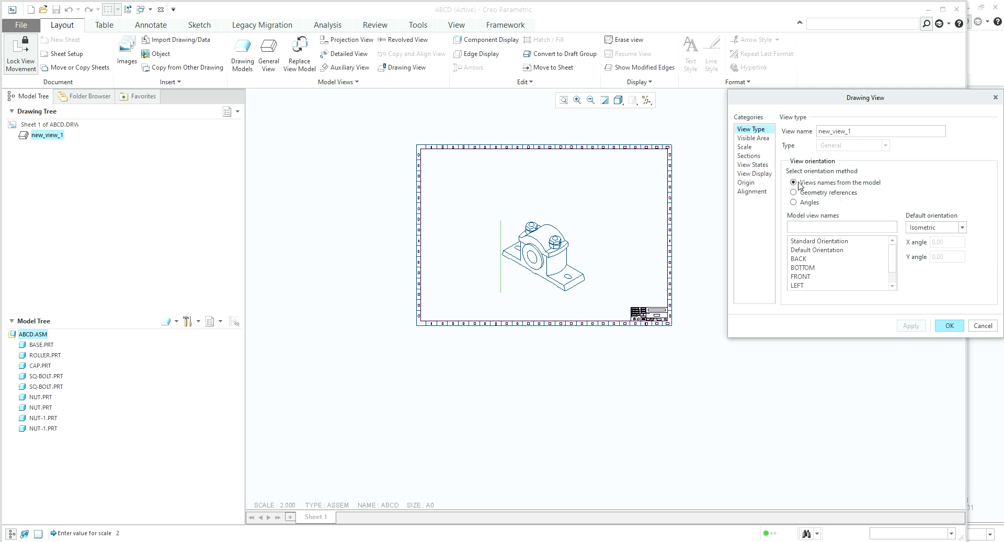
pyautogui.click(809, 277)
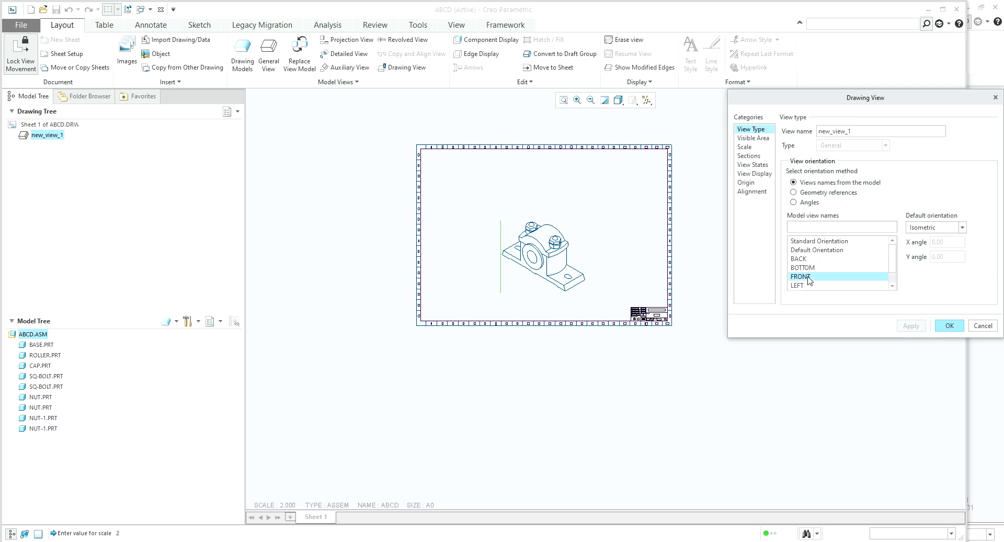
pyautogui.click(947, 327)
pyautogui.click(877, 370)
# - Unlock view movement and move the front view slightly towards the upper left of the sheet
pyautogui.moveTo(495, 258); pyautogui.dragTo(547, 256, button='middle')
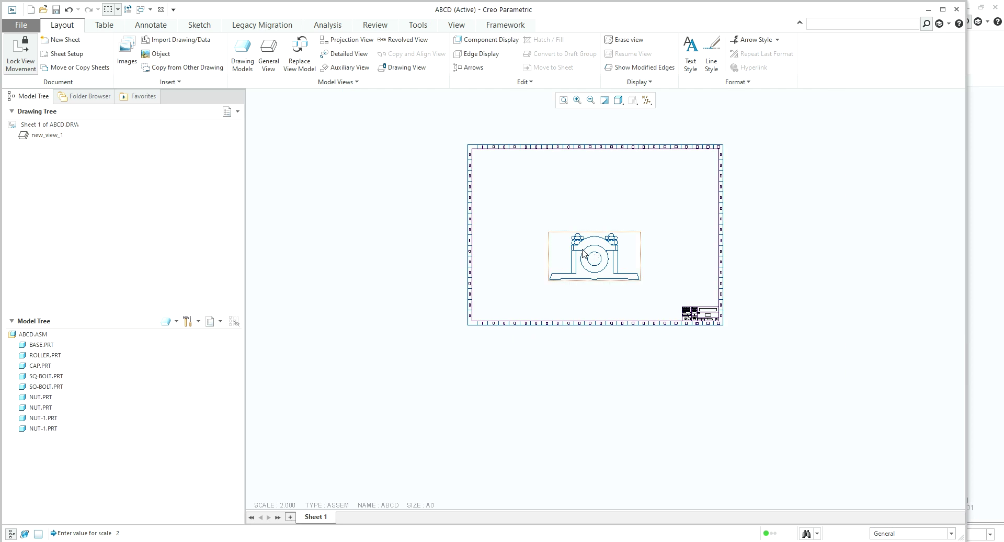
pyautogui.click(567, 249)
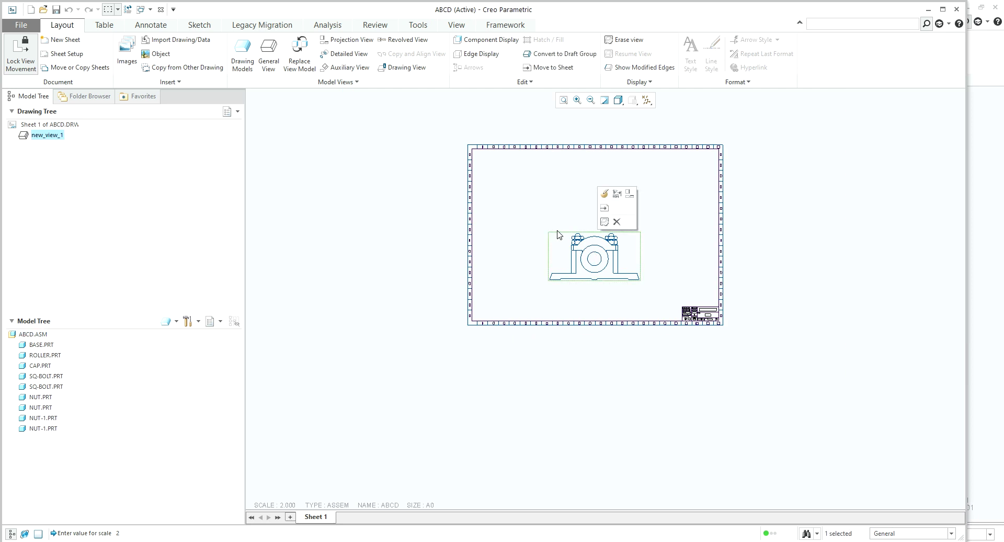
pyautogui.click(21, 48)
pyautogui.moveTo(594, 266); pyautogui.dragTo(550, 242)
pyautogui.click(804, 258)
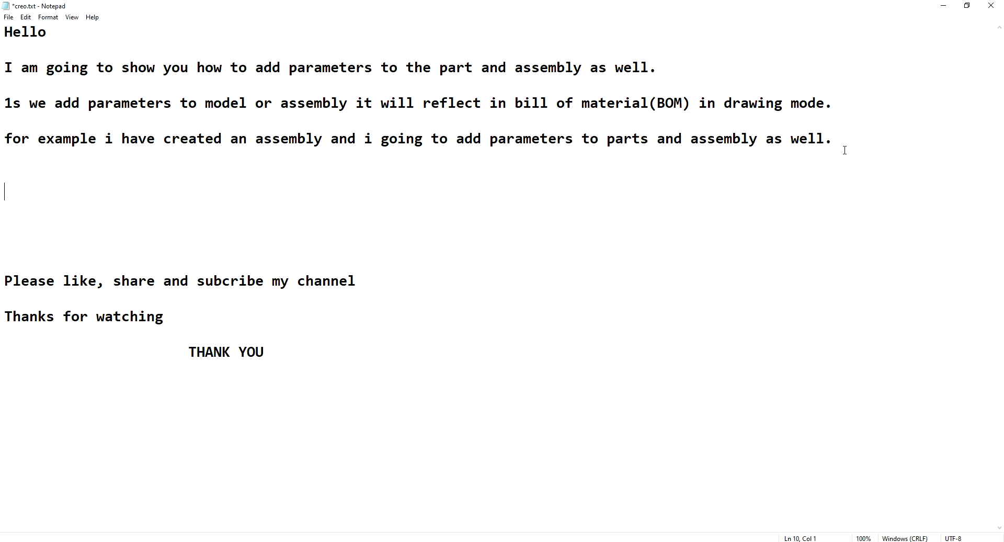
# - Add the line "Now i am generating BOM" to the notes below the sentence about the example assembly
pyautogui.press('BackSpace')
pyautogui.press('BackSpace')
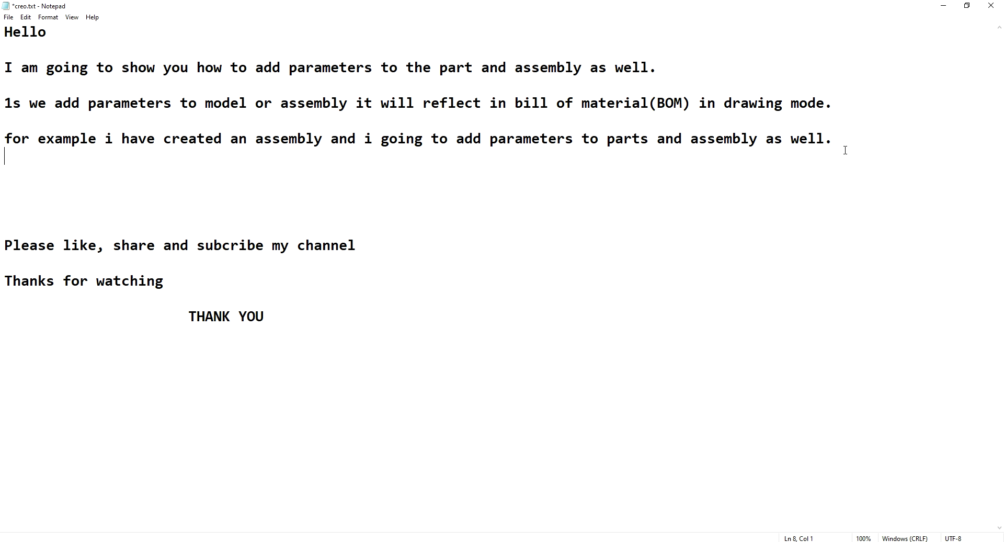
pyautogui.press('Return')
pyautogui.write('NOW')
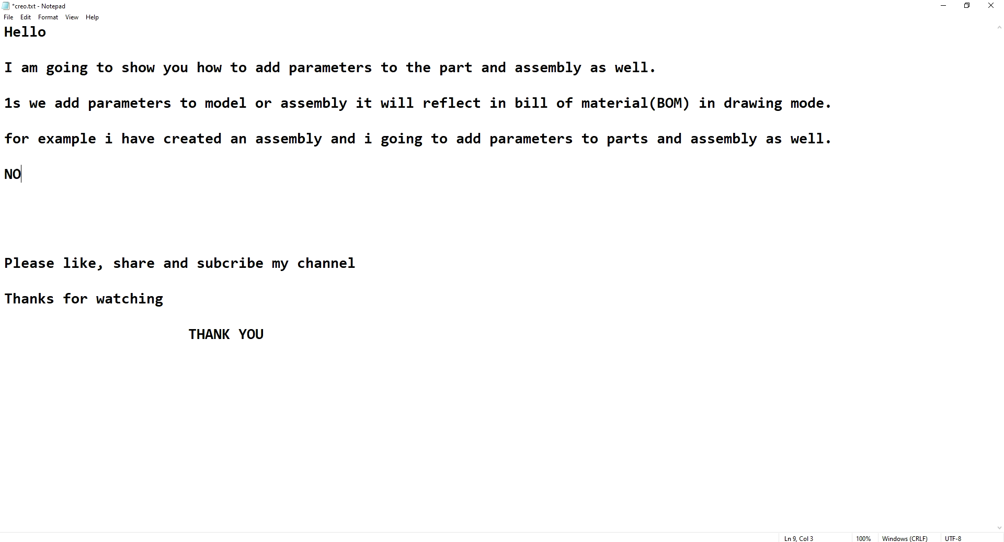
pyautogui.press('BackSpace')
pyautogui.press('BackSpace')
pyautogui.press('BackSpace')
pyautogui.write('ow i am generate')
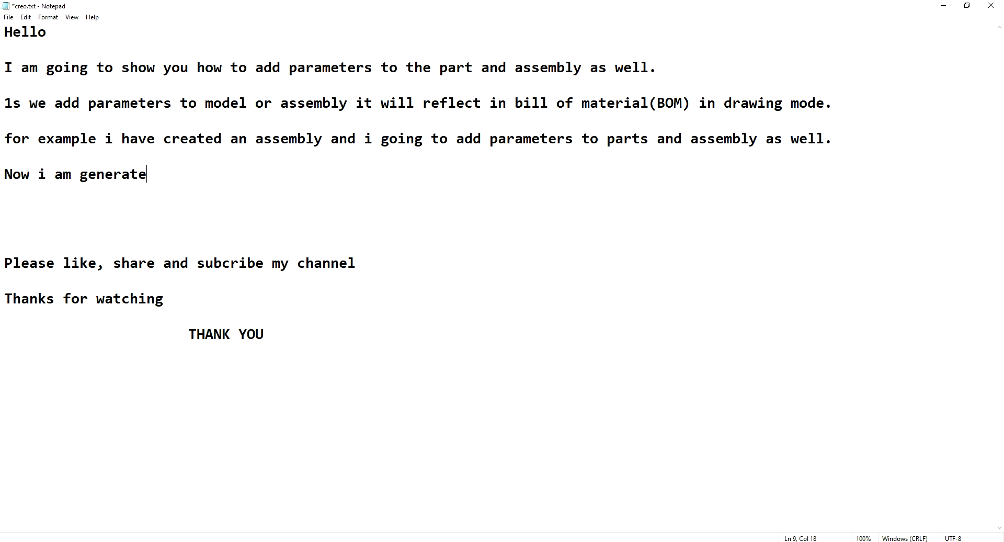
pyautogui.write('i')
pyautogui.press('BackSpace')
pyautogui.write('ing BOM')
pyautogui.press('Down')
pyautogui.press('Down')
pyautogui.press('Down')
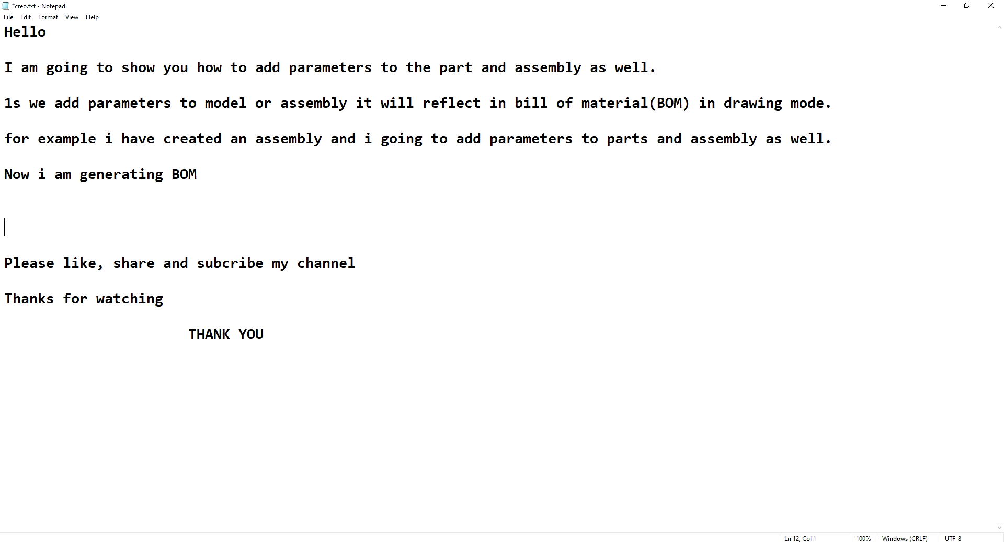
# - Switch to the ABCD drawing in Creo and load the saved table file bom.tbl from the CREO folder on drive C
pyautogui.moveTo(552, 541)
pyautogui.click(609, 505)
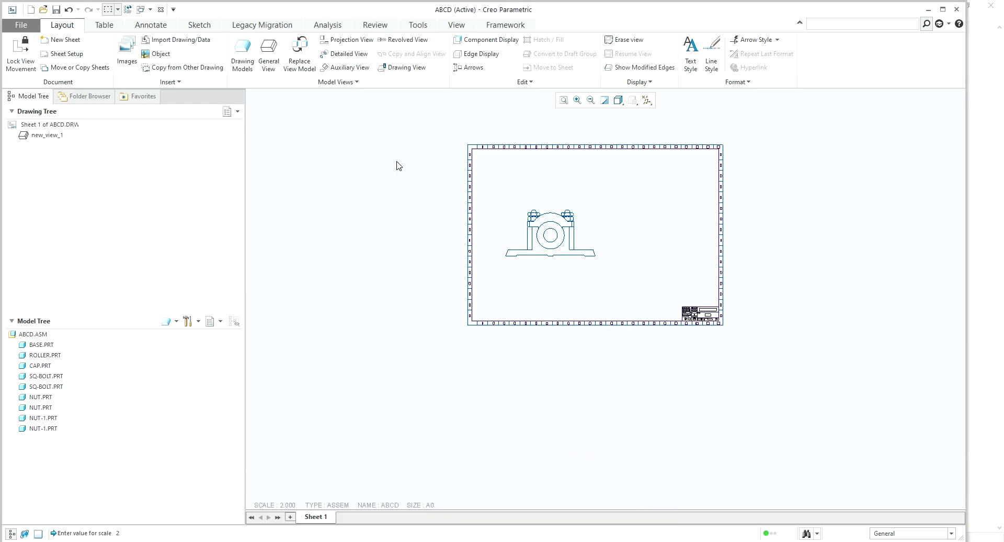
pyautogui.click(105, 25)
pyautogui.click(58, 42)
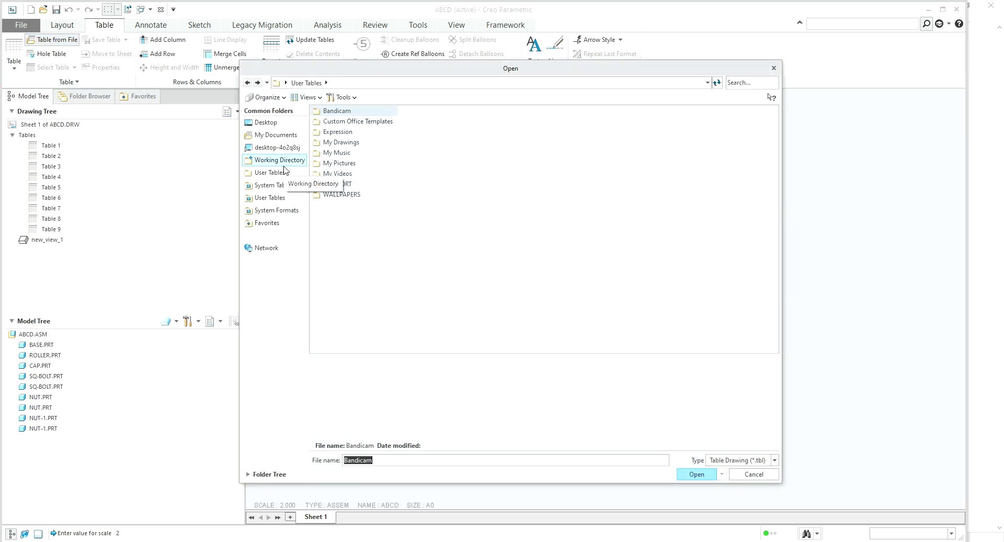
pyautogui.click(284, 163)
pyautogui.click(284, 149)
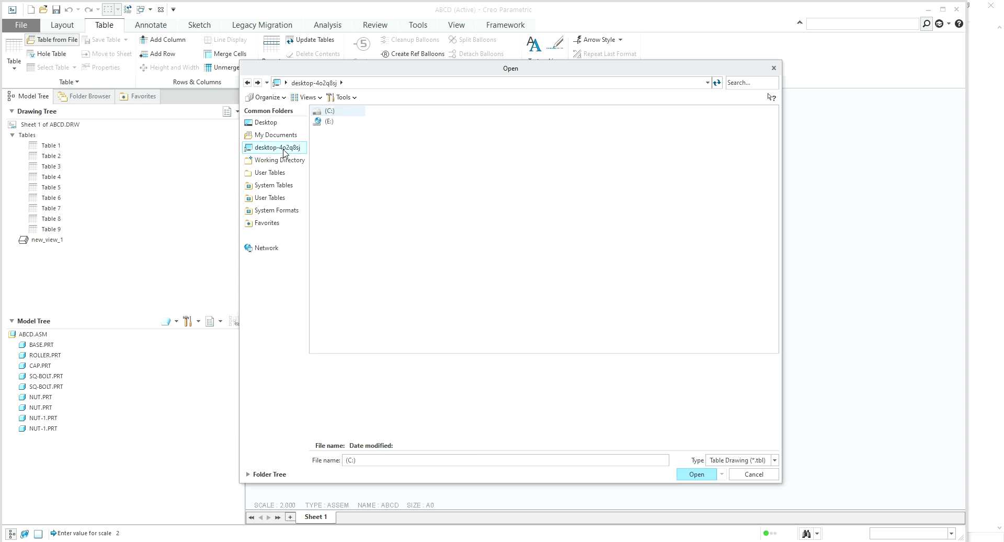
pyautogui.doubleClick(325, 114)
pyautogui.doubleClick(331, 173)
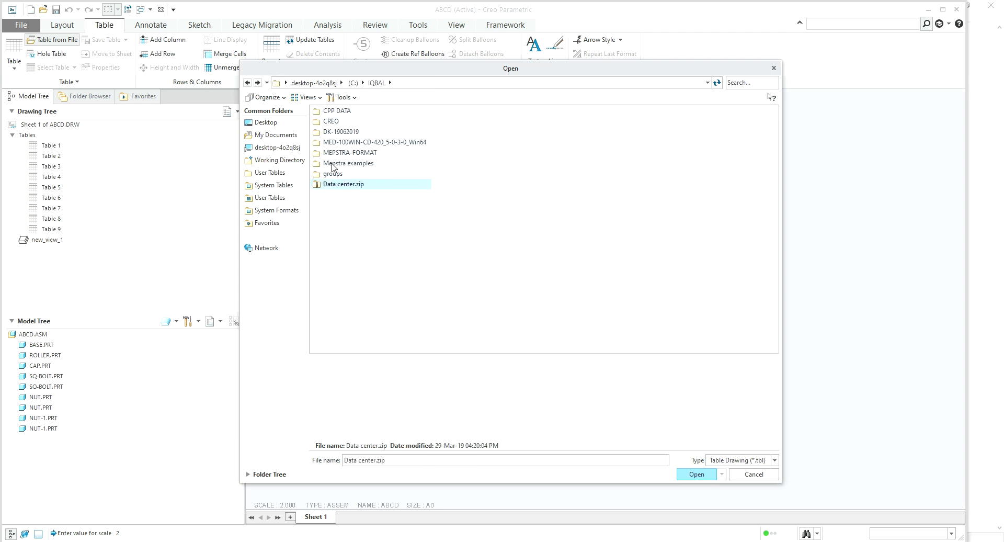
pyautogui.doubleClick(334, 125)
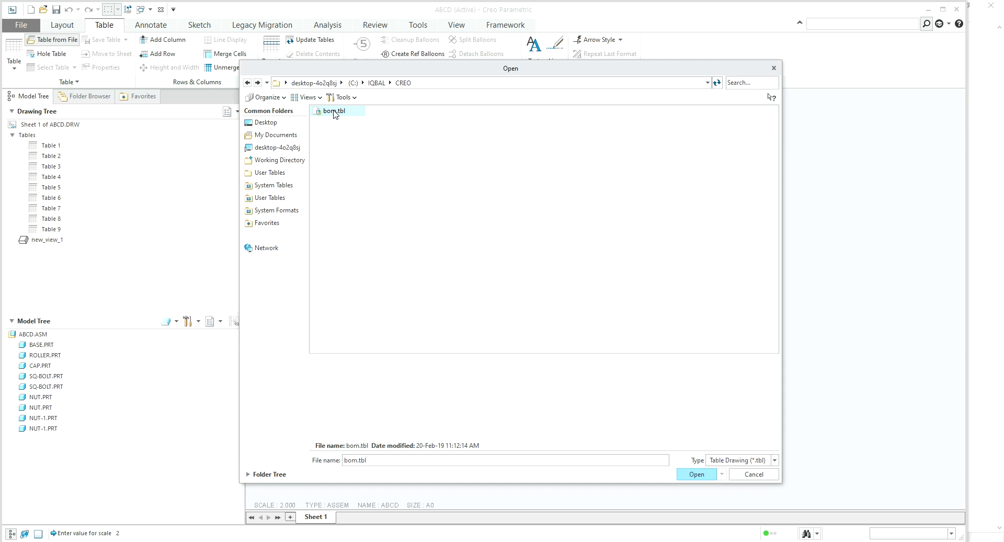
pyautogui.doubleClick(335, 111)
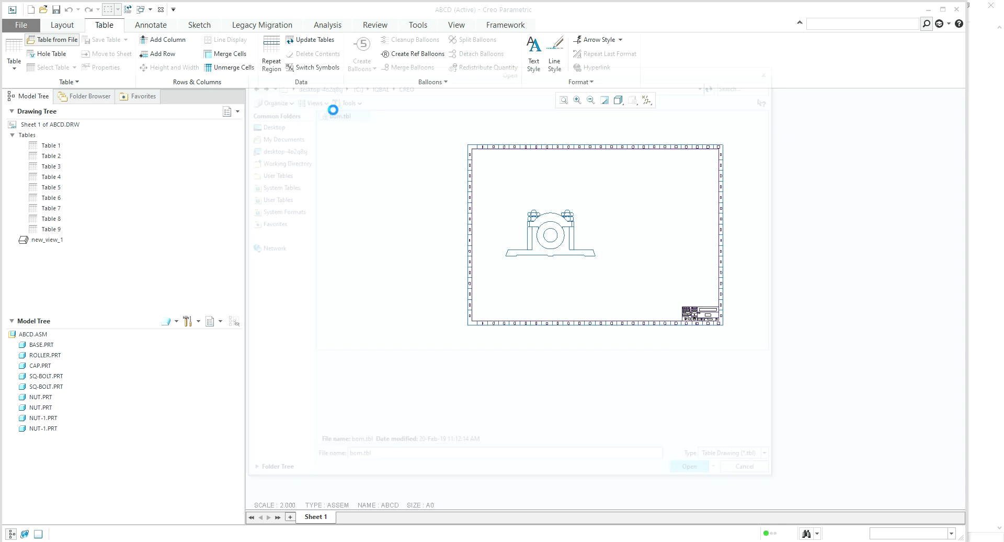
# - Place the BOM table on the sheet in the open area beside the front view and deselect it
pyautogui.click(652, 251)
pyautogui.scroll(5, 653, 251)
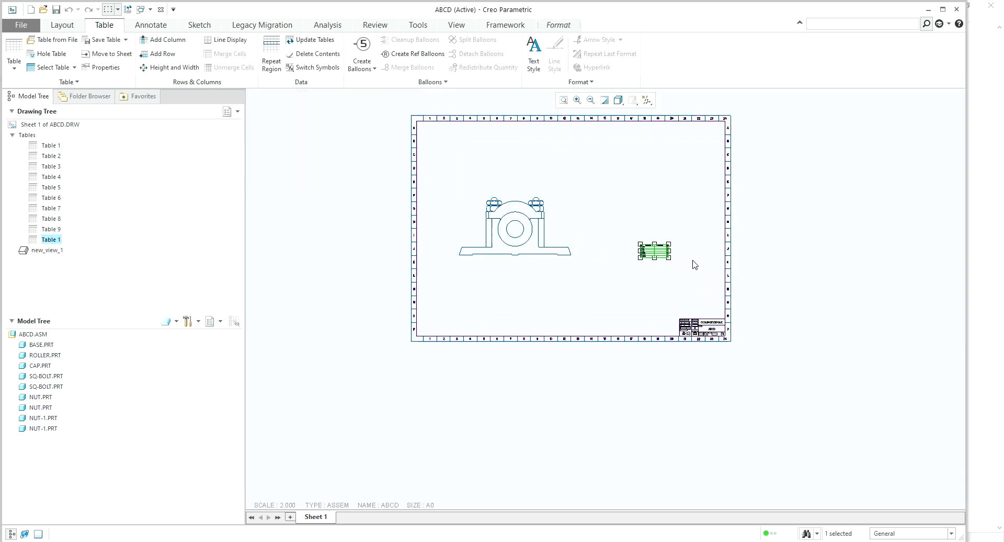
pyautogui.scroll(4, 649, 247)
pyautogui.click(847, 310)
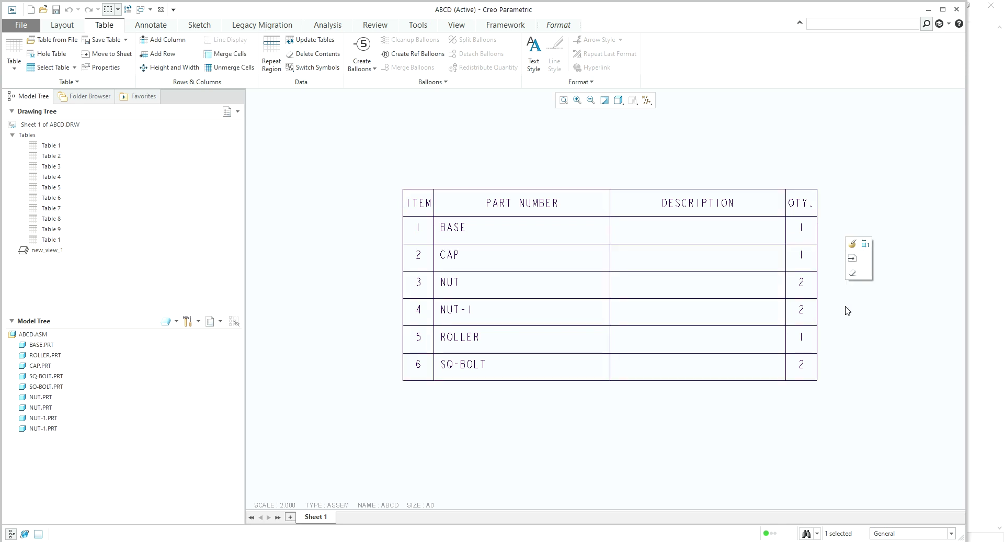
# - Compare the BASE, ROLLER and CAP parts of the assembly with the rows of the BOM table
pyautogui.click(33, 345)
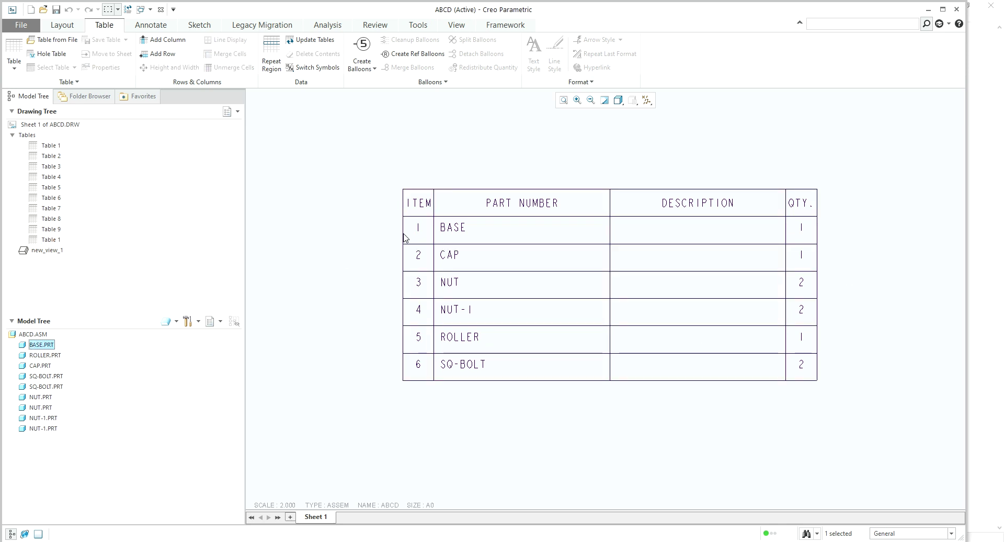
pyautogui.click(46, 355)
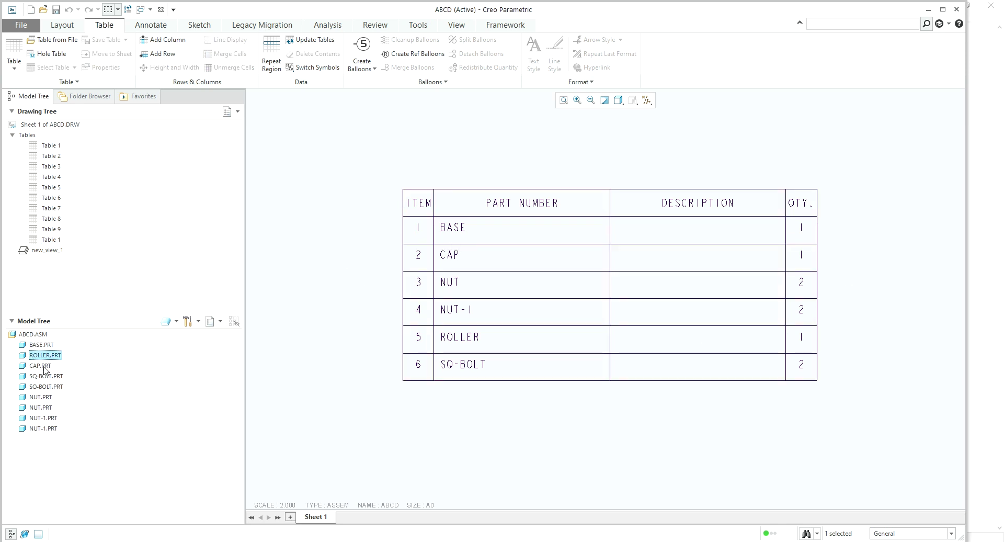
pyautogui.click(45, 366)
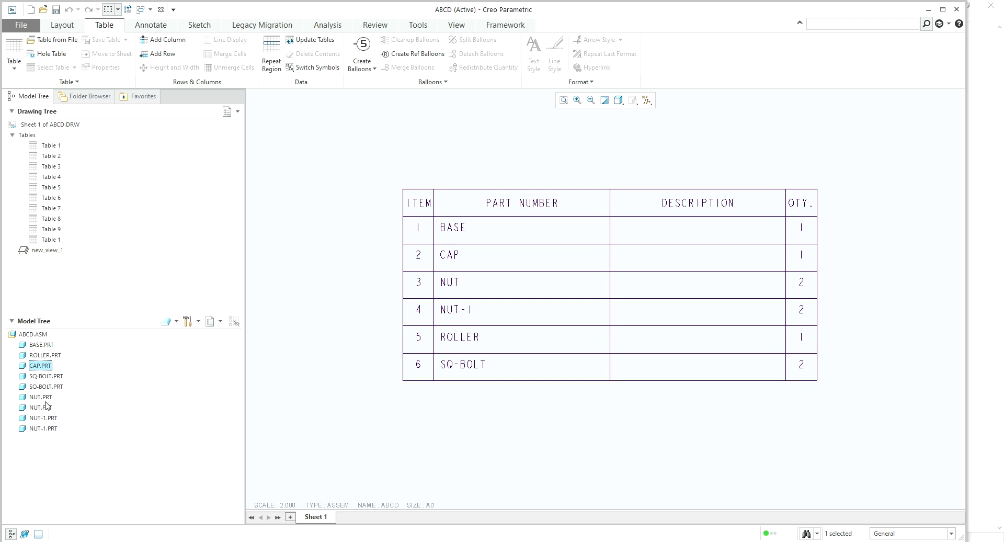
pyautogui.click(499, 377)
# - Open the ABCD assembly from the drawing and open its BASE part
pyautogui.rightClick(45, 344)
pyautogui.click(52, 345)
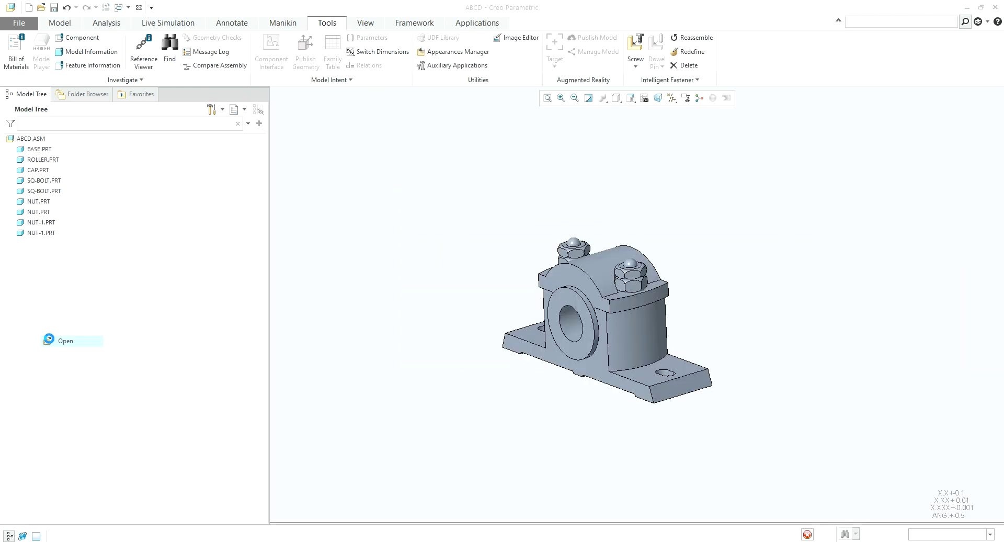
pyautogui.rightClick(45, 152)
pyautogui.click(62, 120)
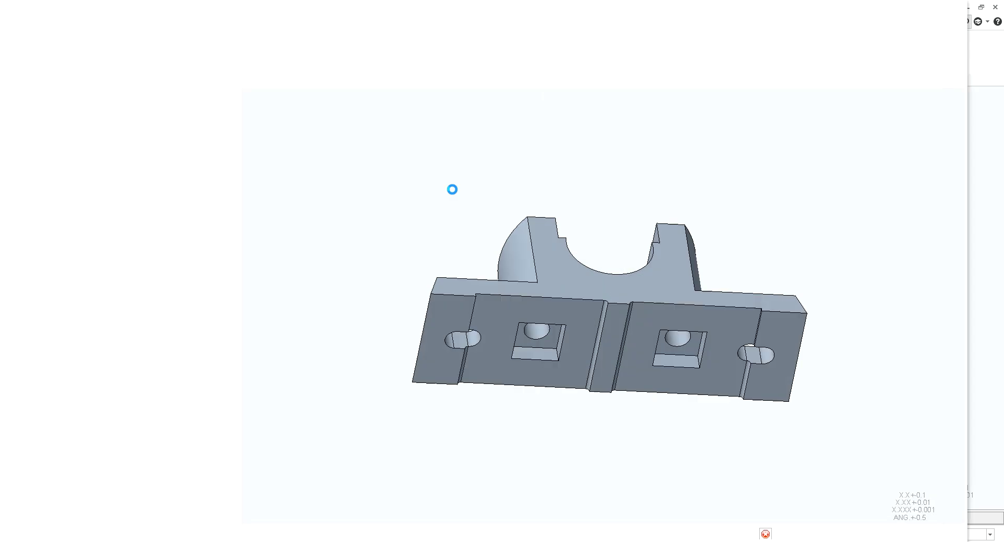
pyautogui.moveTo(534, 233); pyautogui.dragTo(492, 313, button='middle')
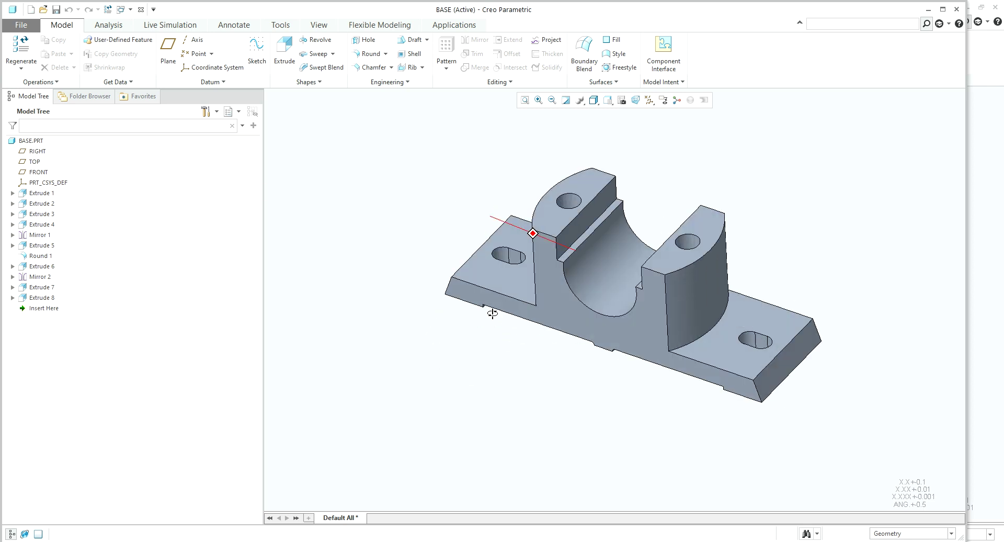
# - Review the BASE part's parameters, close them without changes and maximize the part window
pyautogui.click(43, 140)
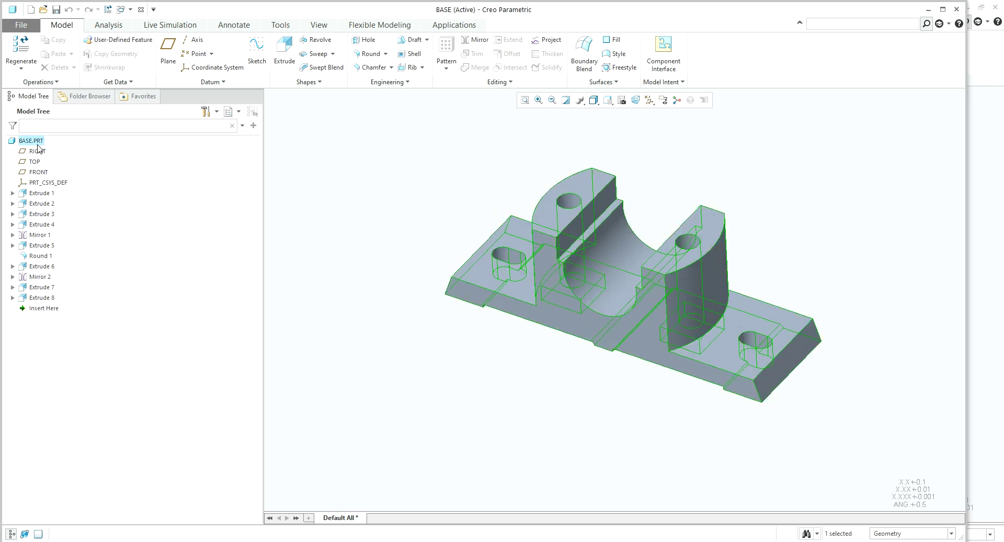
pyautogui.click(281, 24)
pyautogui.click(356, 43)
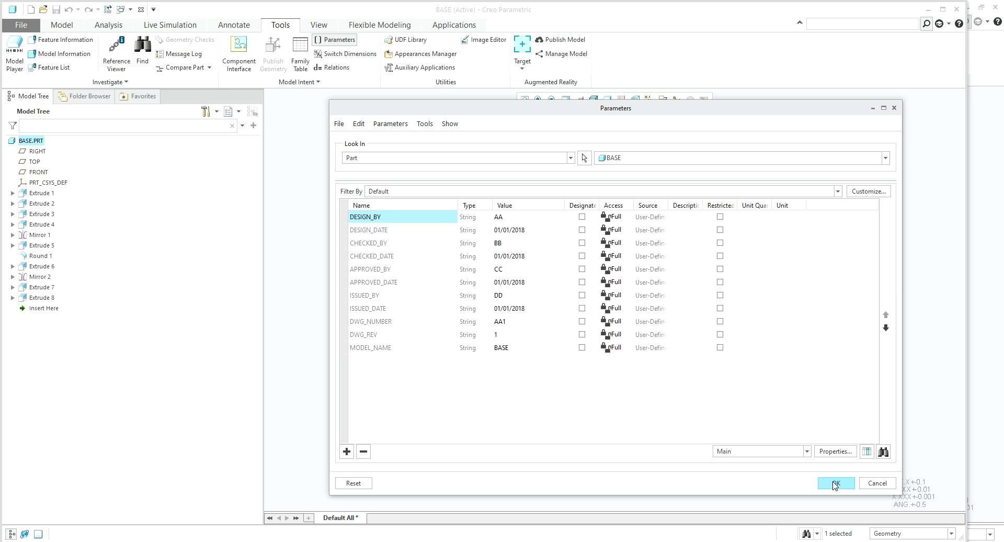
pyautogui.click(875, 484)
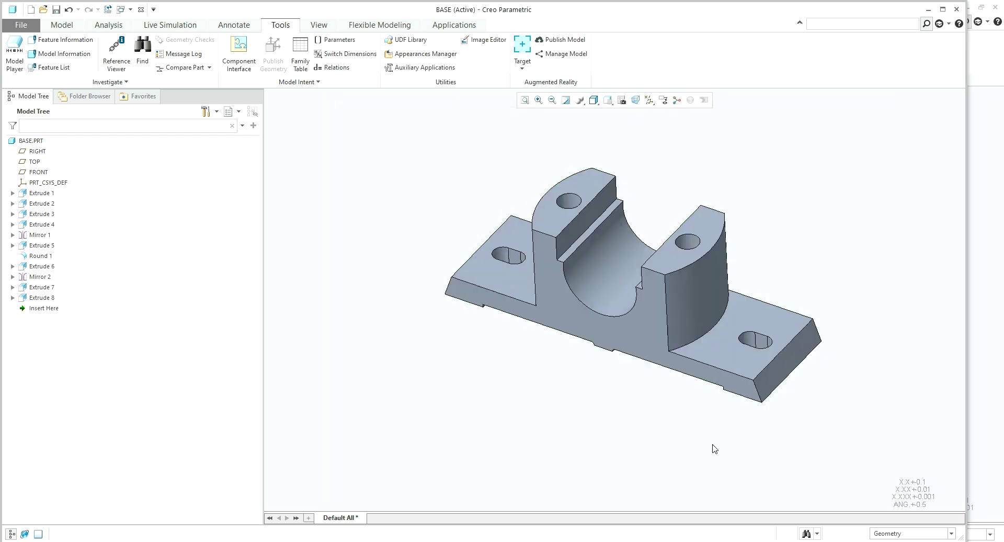
pyautogui.click(943, 10)
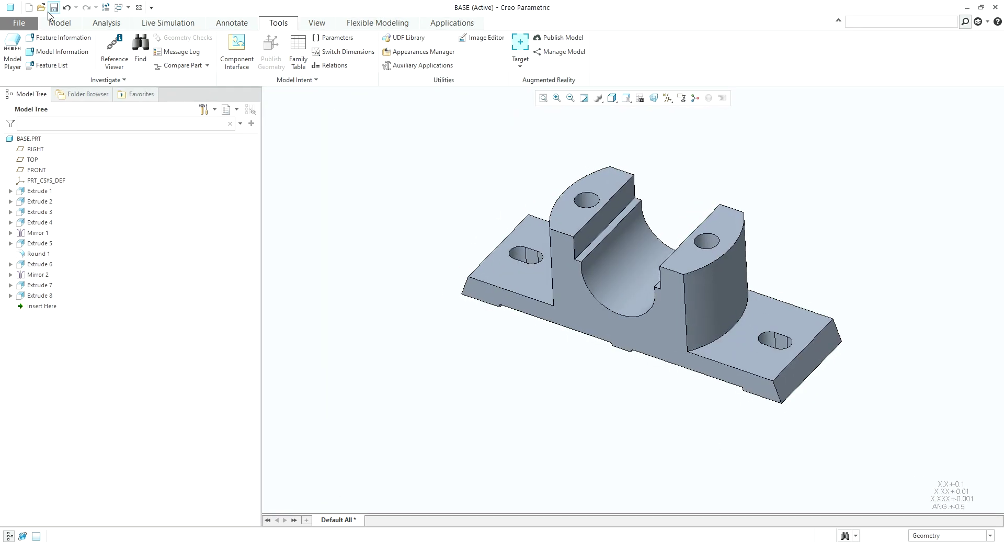